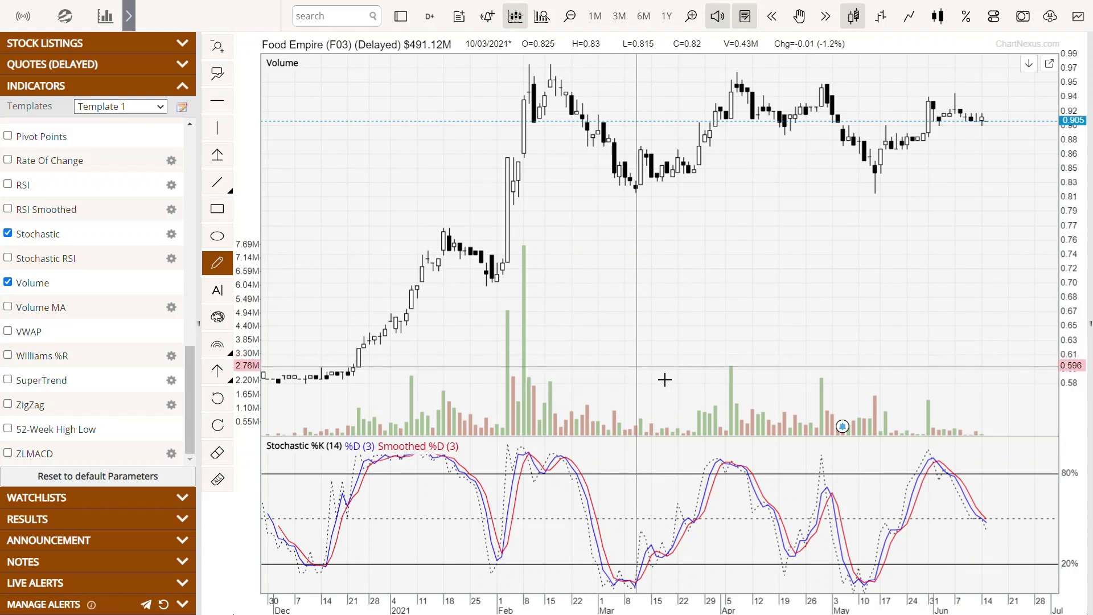
Step: Circle the early-February stochastic peaks and early-March oversold trough, then open the Stochastic settings
mouse_move(529, 443)
mouse_down()
mouse_move(508, 464)
mouse_move(549, 438)
mouse_up()
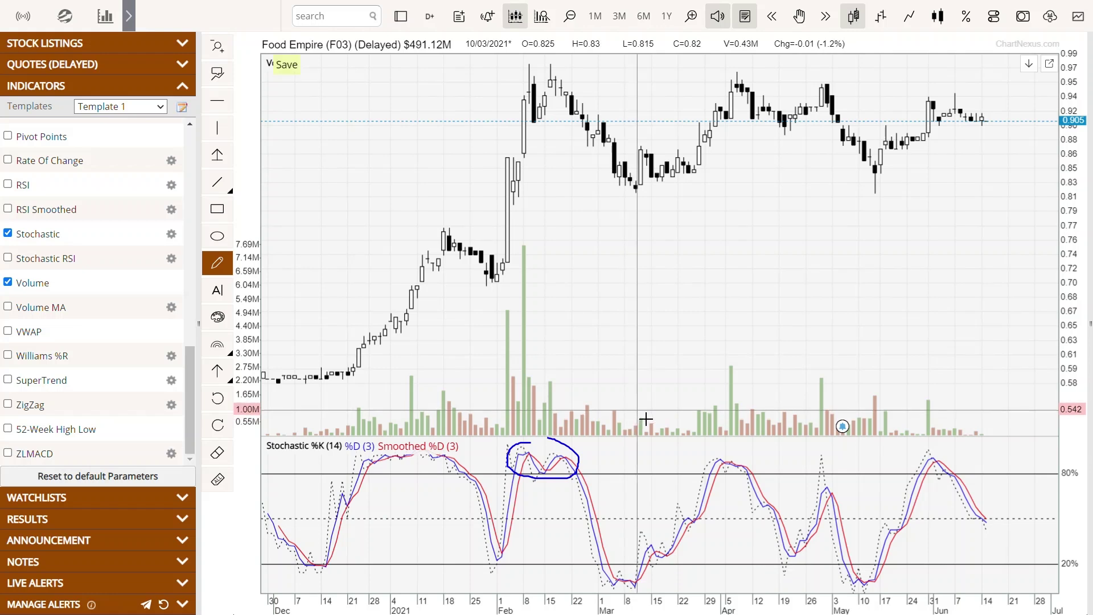
mouse_move(648, 546)
mouse_down()
mouse_move(569, 583)
mouse_move(655, 564)
mouse_up()
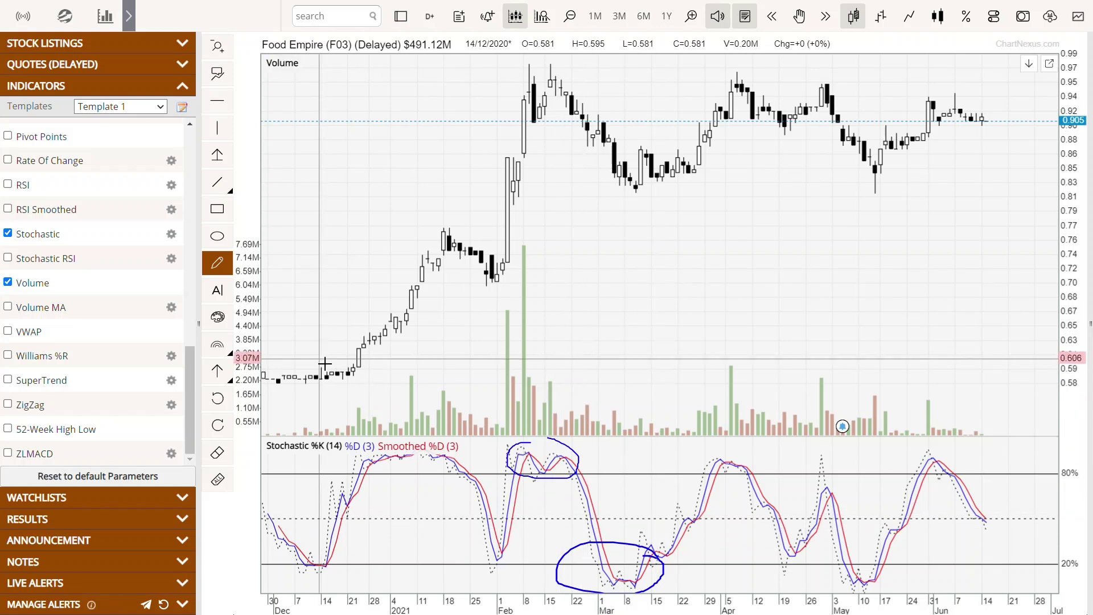
click(172, 235)
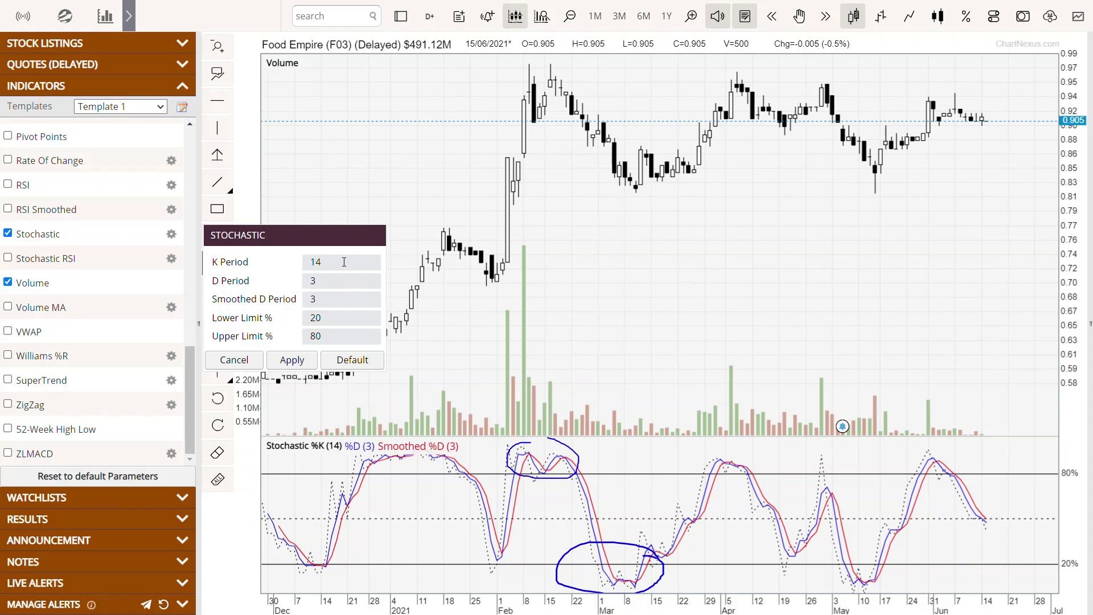
Step: Circle the flat December candles, mid-January high near 0.76 and late-January low near 0.70, then close Stochastic settings
double_click(313, 262)
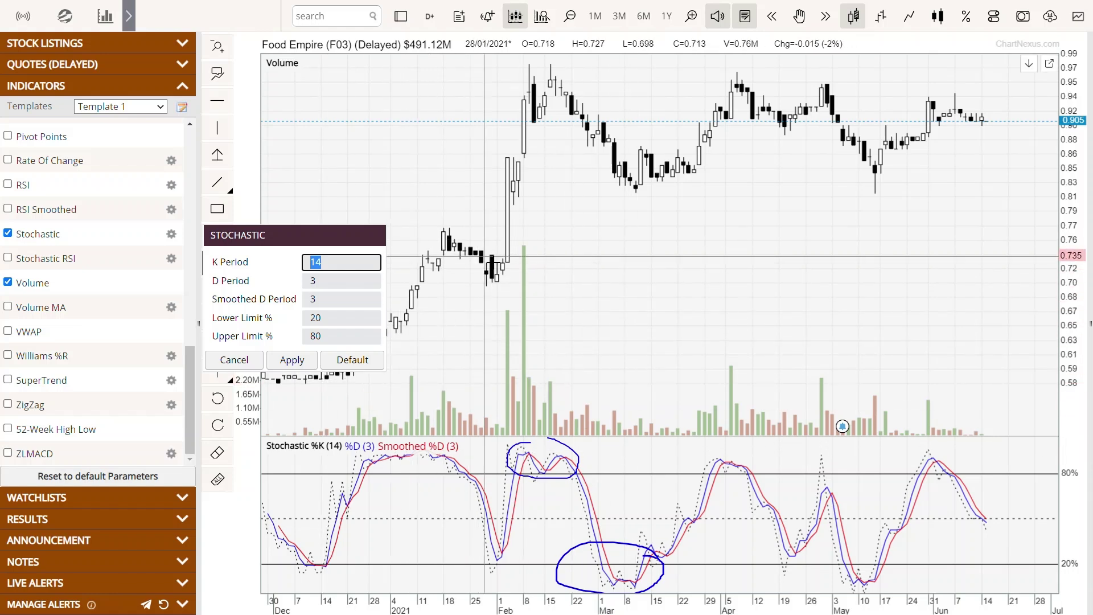
click(330, 380)
drag(330, 380, 337, 374)
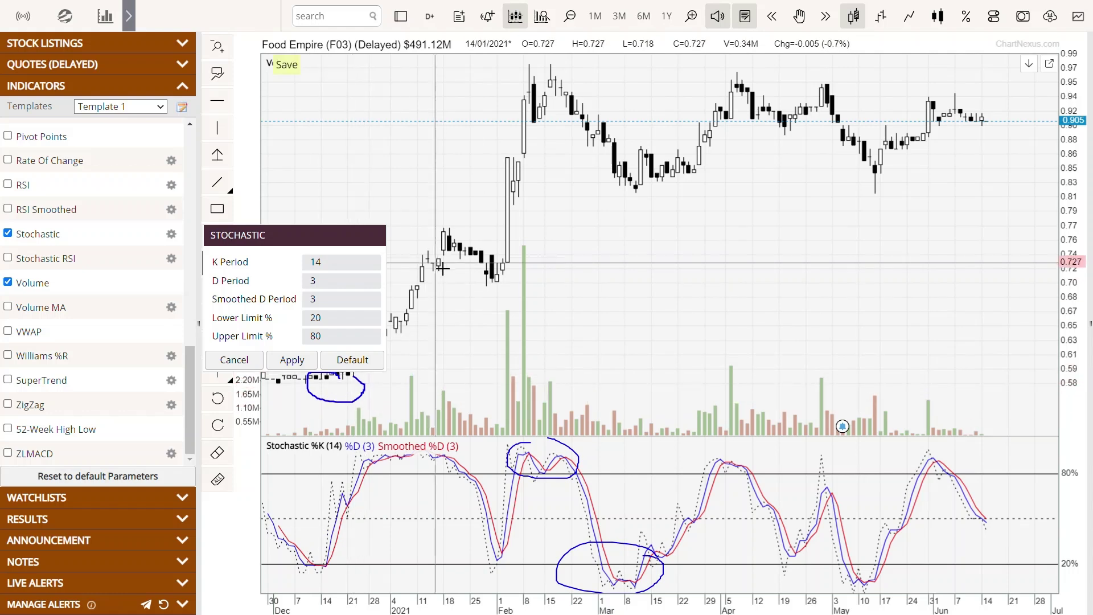
mouse_move(428, 220)
mouse_down()
mouse_move(447, 219)
mouse_move(438, 225)
mouse_up()
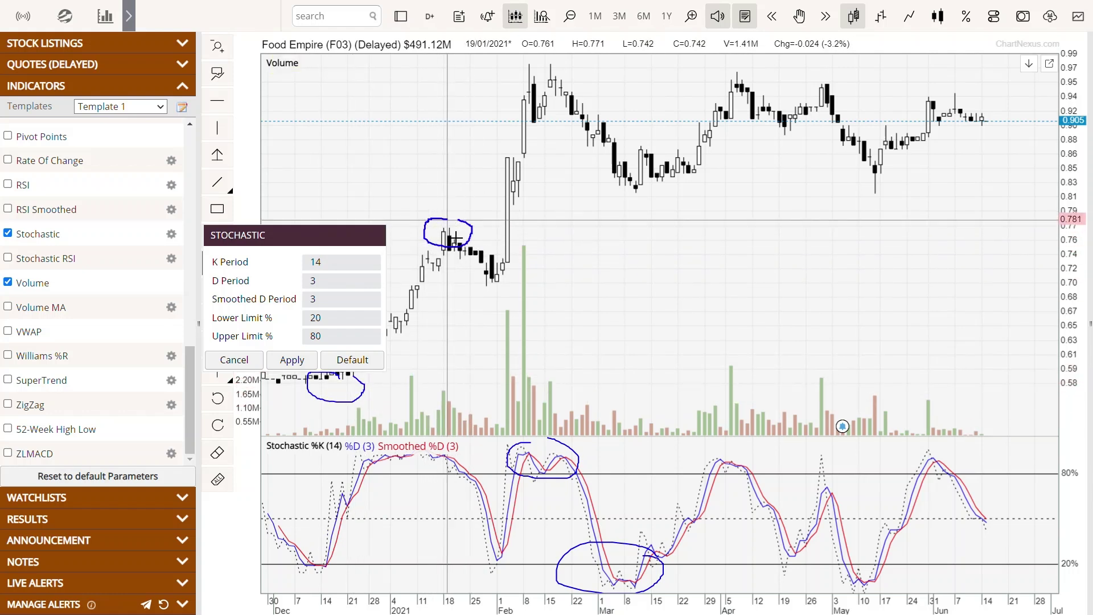
mouse_move(496, 270)
mouse_down()
mouse_move(515, 285)
mouse_move(493, 284)
mouse_up()
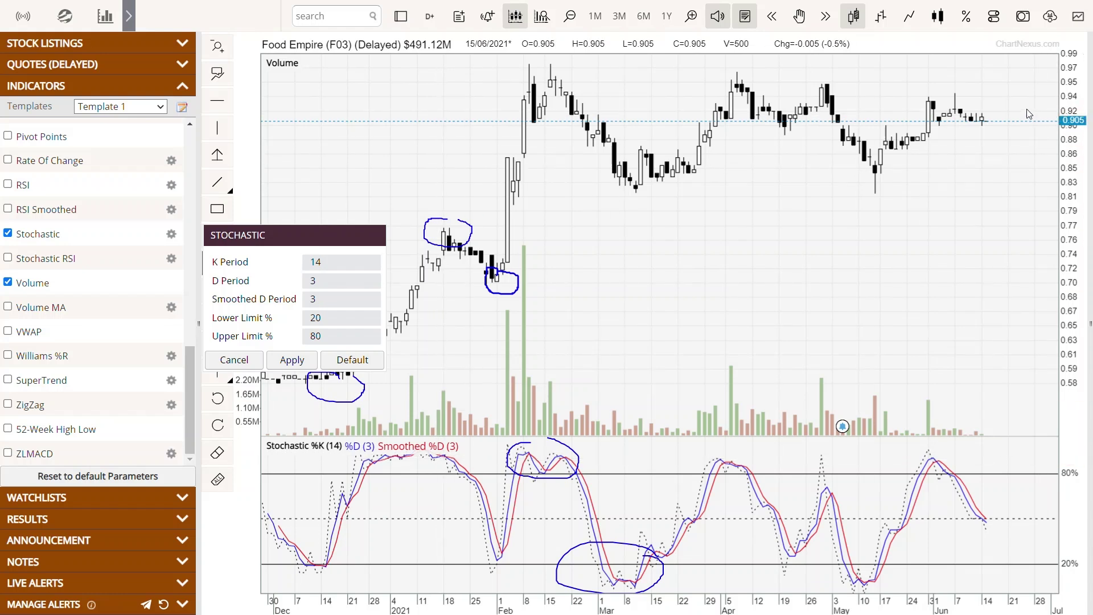
key(Return)
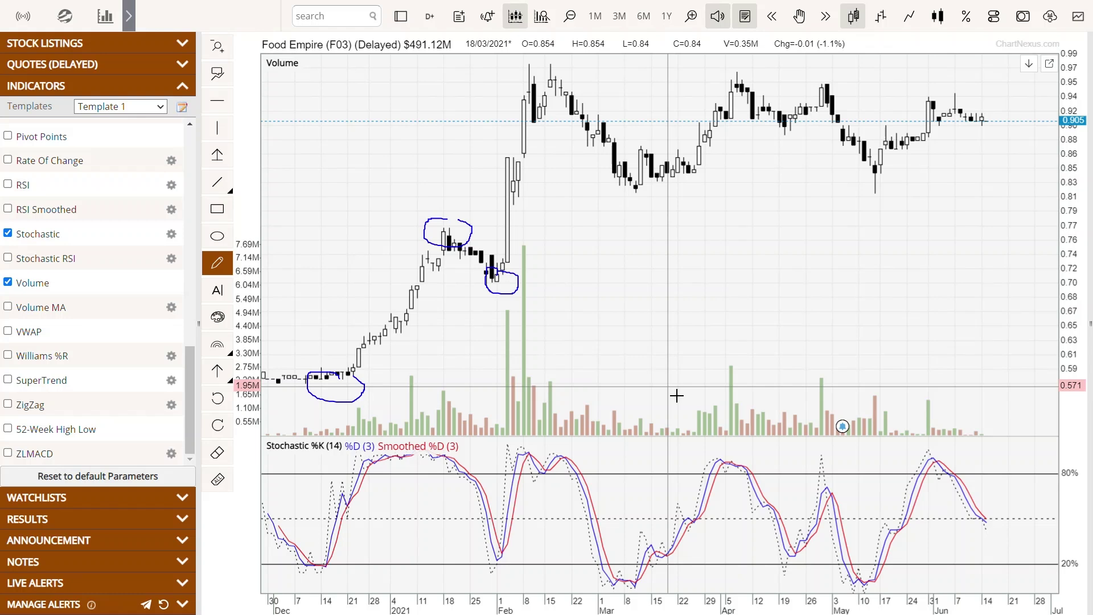
Step: Handwrite '1. Crossover', '2. Ob/o.sold' and '3. Divergence' down the right side of the price chart
drag(702, 195, 707, 228)
click(722, 218)
mouse_move(776, 175)
mouse_down()
mouse_move(777, 223)
mouse_move(795, 194)
mouse_move(840, 216)
mouse_move(914, 187)
mouse_move(944, 220)
mouse_move(962, 193)
mouse_up()
drag(689, 279, 711, 291)
click(729, 294)
mouse_move(770, 255)
mouse_down()
mouse_move(788, 296)
mouse_move(771, 253)
mouse_move(803, 285)
mouse_move(883, 246)
mouse_move(928, 296)
mouse_move(942, 271)
mouse_up()
click(913, 281)
drag(966, 283, 987, 307)
click(986, 267)
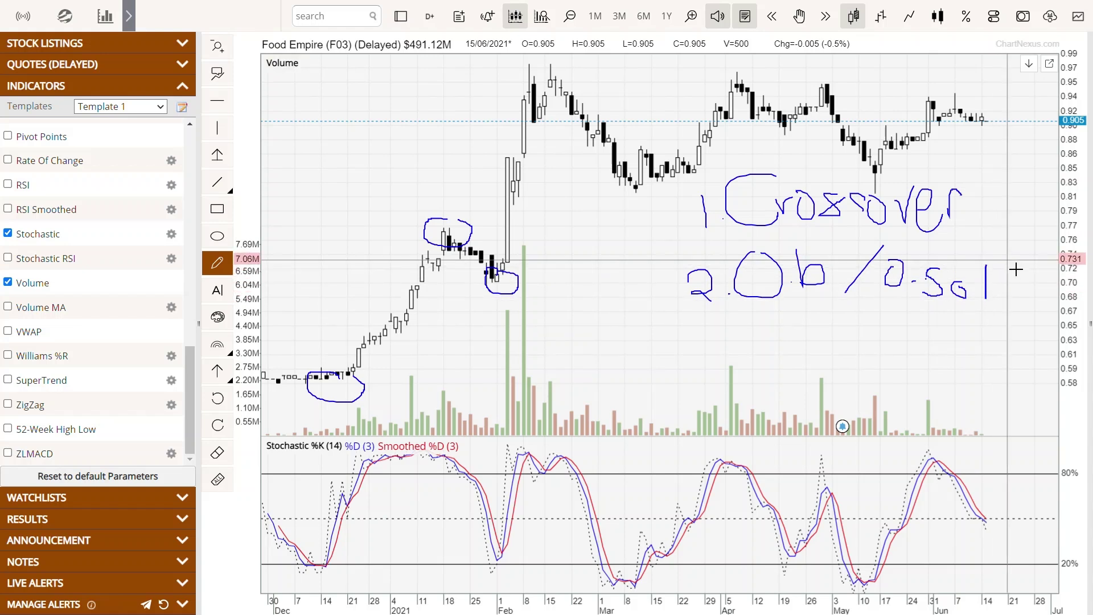
mouse_move(1008, 261)
mouse_down()
mouse_move(1007, 310)
mouse_move(1014, 296)
mouse_up()
mouse_move(711, 330)
mouse_down()
mouse_move(729, 341)
mouse_move(701, 351)
mouse_up()
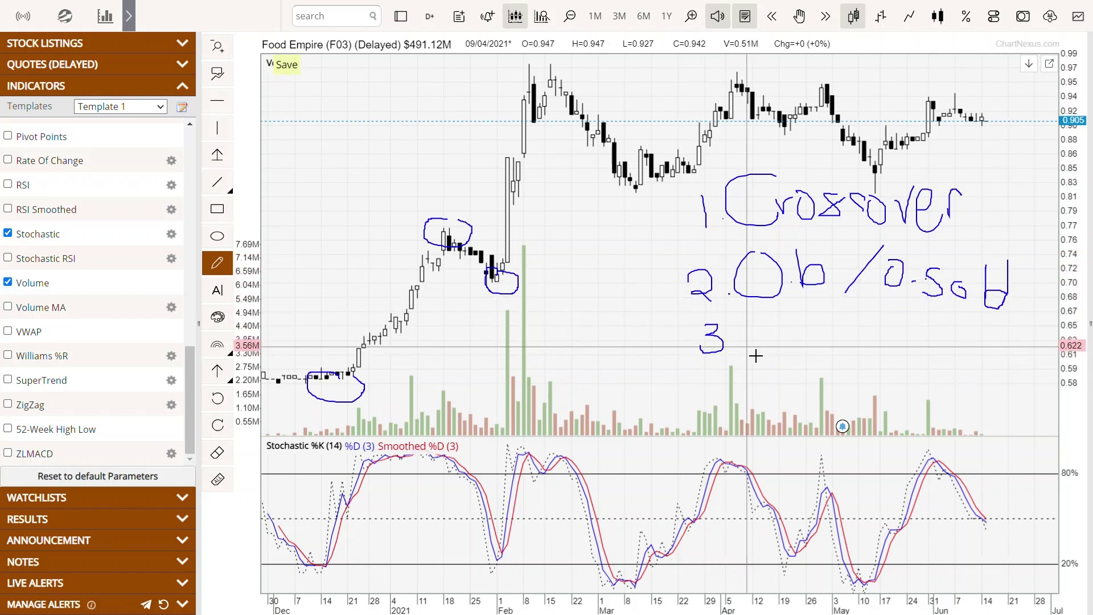
mouse_move(774, 319)
mouse_down()
mouse_move(780, 367)
mouse_move(821, 369)
mouse_move(854, 352)
mouse_move(891, 360)
mouse_move(892, 391)
mouse_move(947, 363)
mouse_move(950, 374)
mouse_move(1033, 380)
mouse_up()
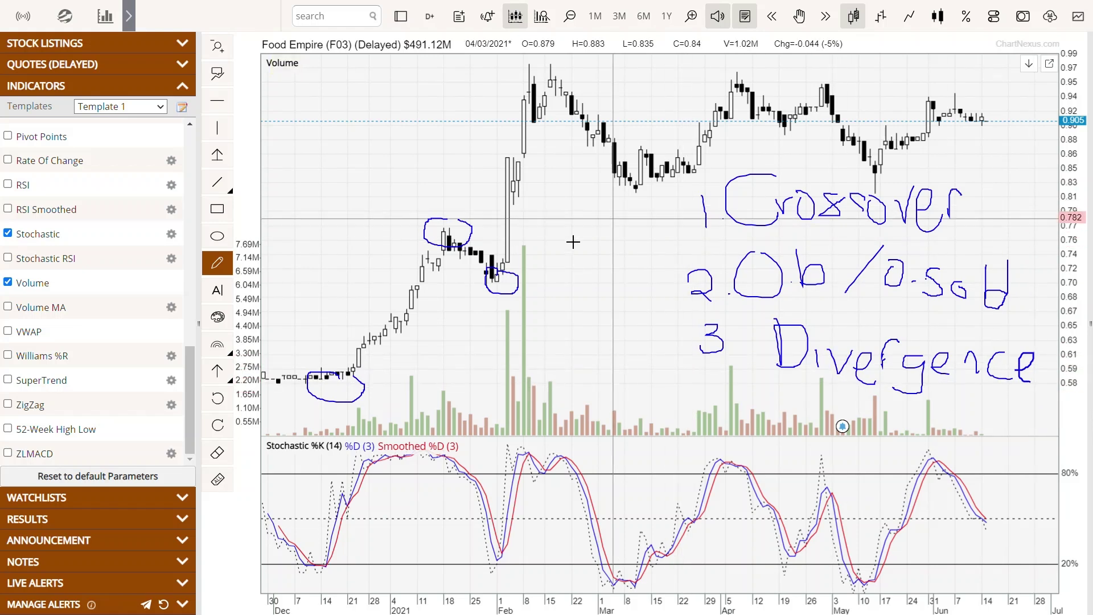
Step: Reopen the Stochastic settings and select the K Period value of 14
click(220, 480)
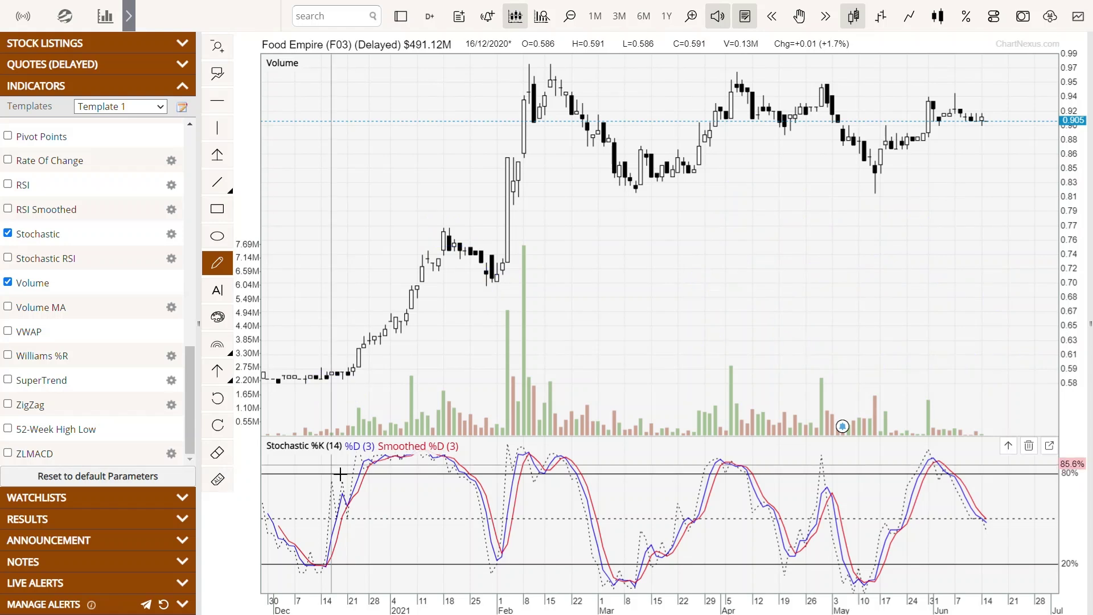
click(304, 446)
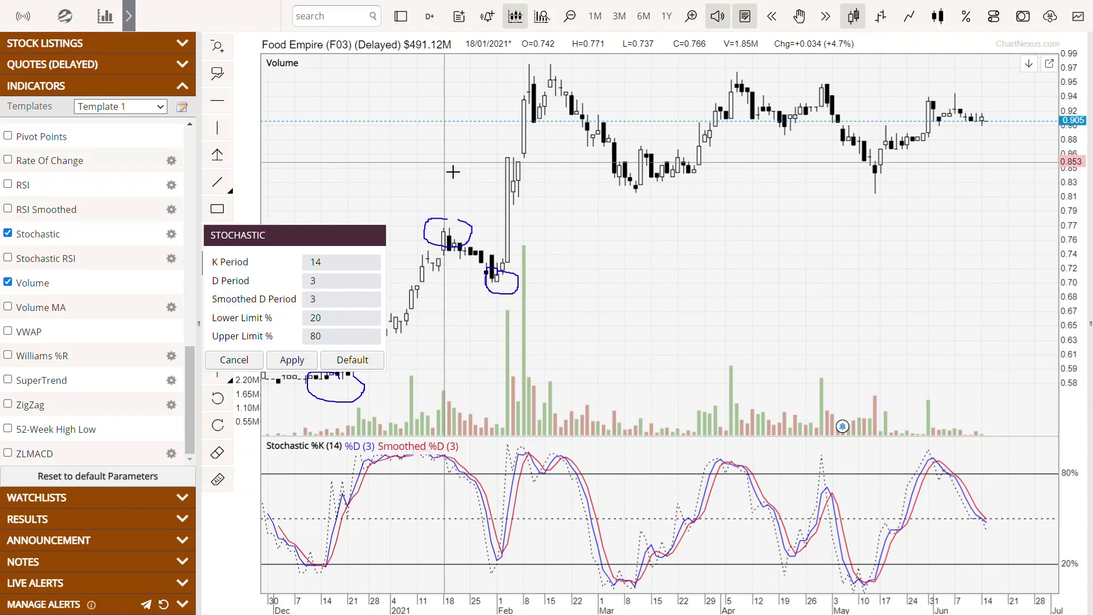
click(304, 266)
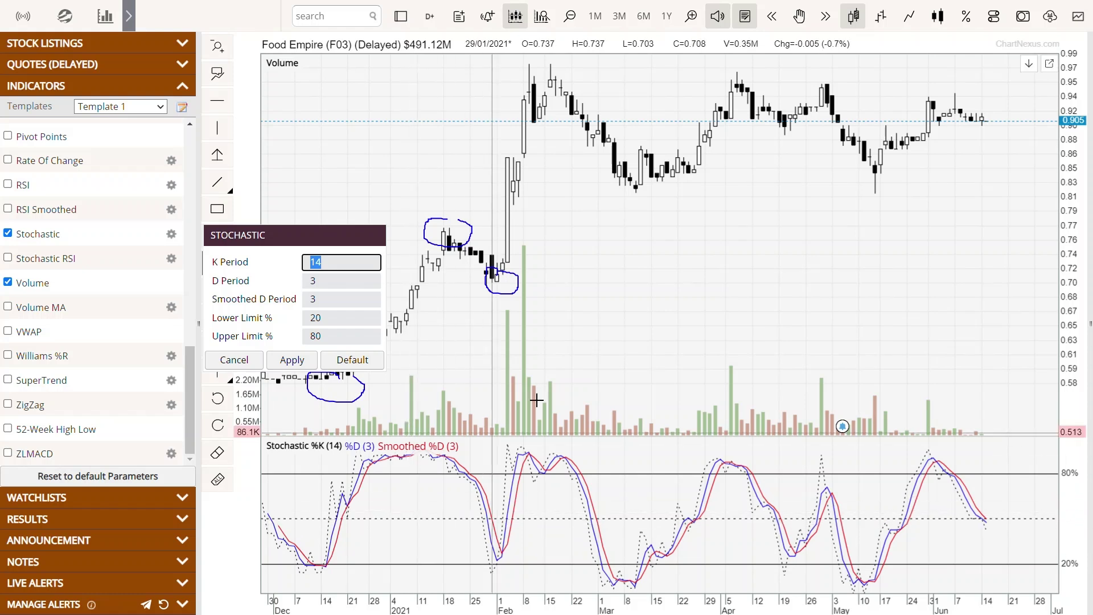
Step: Close Stochastic settings, handwrite 'S Bull Xover' on the price chart, and scroll back to Oct 2019–Apr 2020
click(260, 360)
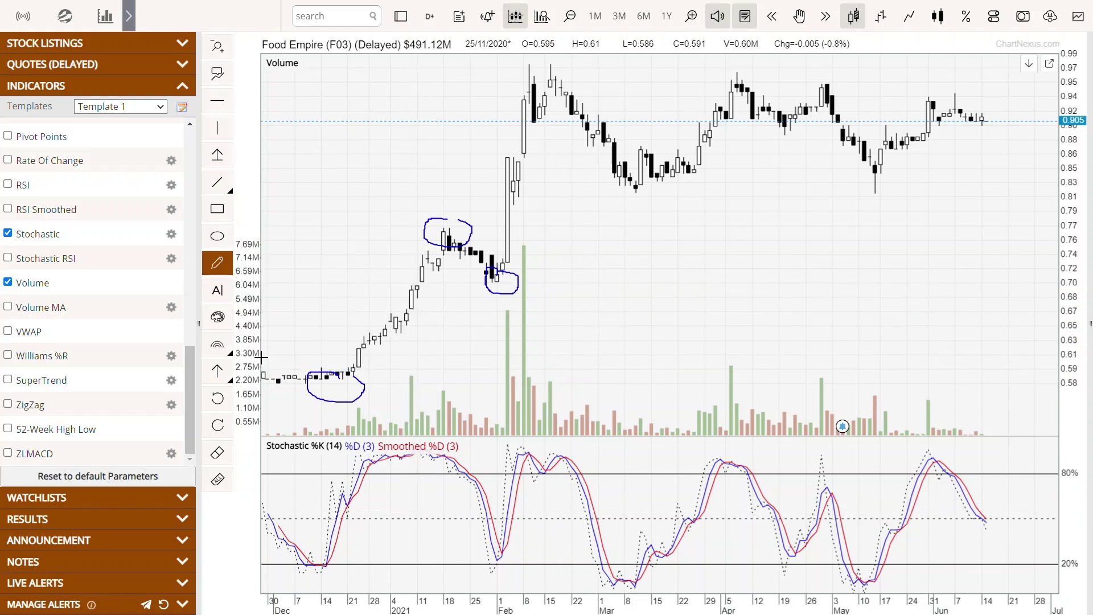
mouse_move(735, 238)
mouse_down()
mouse_move(732, 227)
mouse_move(733, 265)
mouse_move(706, 263)
mouse_up()
mouse_move(786, 229)
mouse_down()
mouse_move(785, 251)
mouse_move(794, 242)
mouse_move(802, 267)
mouse_move(784, 266)
mouse_move(822, 268)
mouse_up()
mouse_move(834, 224)
mouse_down()
mouse_move(829, 295)
mouse_move(853, 278)
mouse_up()
drag(942, 239, 905, 287)
mouse_move(910, 247)
mouse_down()
mouse_move(940, 285)
mouse_move(948, 267)
mouse_move(992, 250)
mouse_move(1005, 267)
mouse_move(995, 288)
mouse_move(1024, 253)
mouse_up()
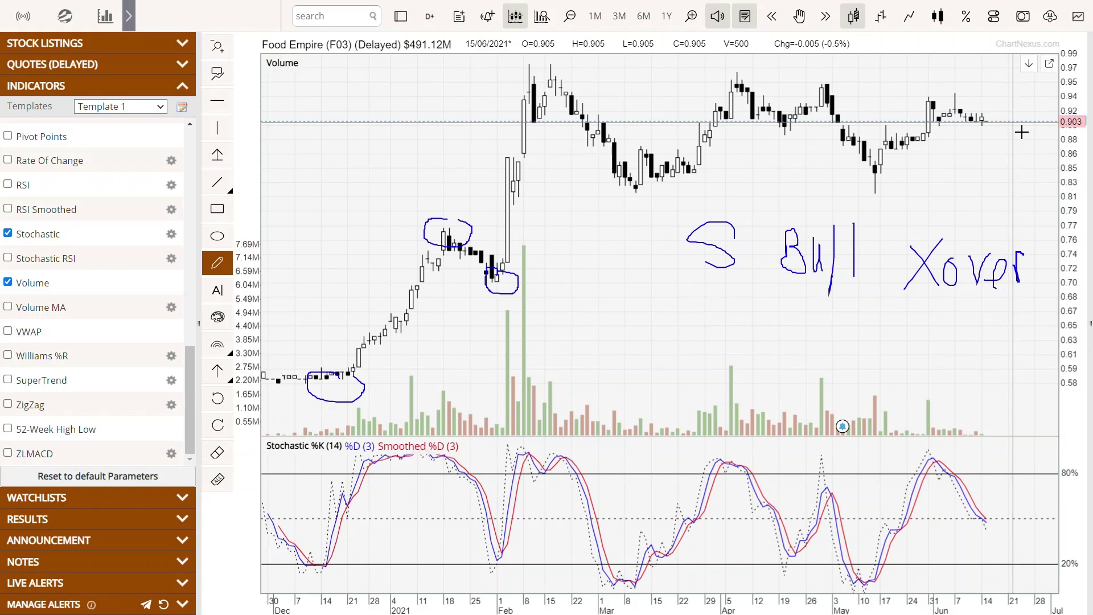
scroll(379, 471, up, 10)
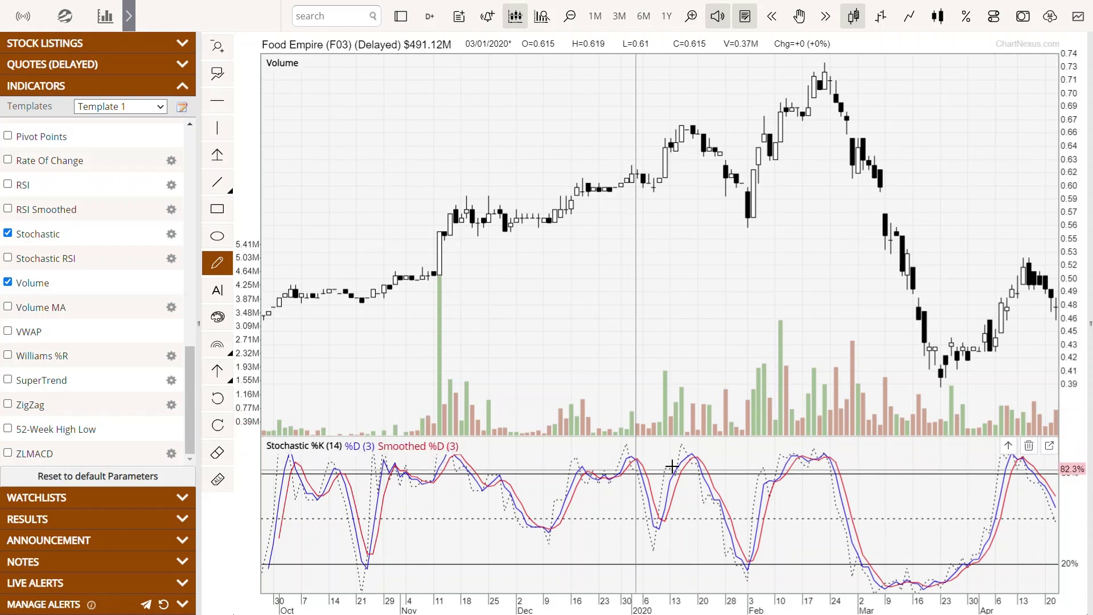
Step: Circle the Dec–Jan stochastic peaks and March lows, and draw a rising late-2019 trendline with late-November verticals
mouse_move(696, 451)
mouse_down()
mouse_move(654, 477)
mouse_move(715, 454)
mouse_move(696, 446)
mouse_up()
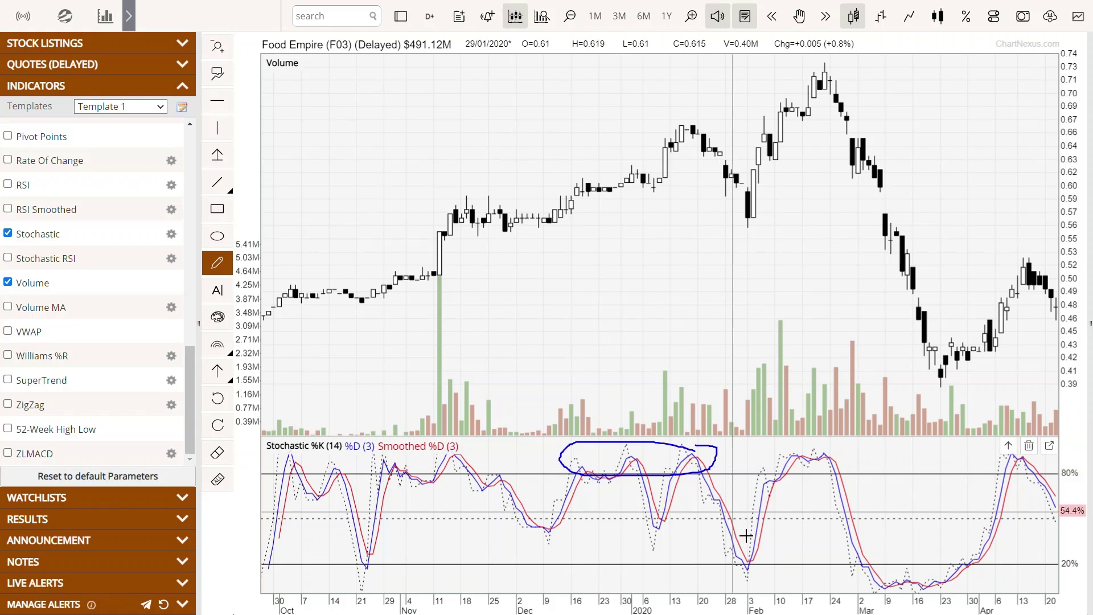
mouse_move(949, 579)
mouse_down()
mouse_move(871, 563)
mouse_move(916, 592)
mouse_move(963, 573)
mouse_move(942, 570)
mouse_up()
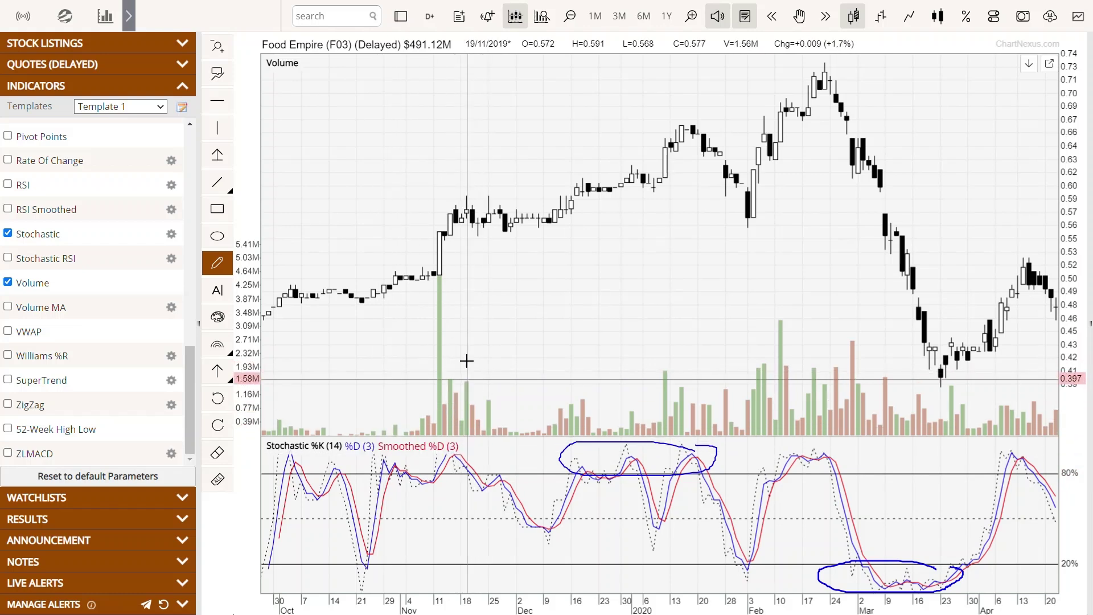
drag(315, 334, 516, 263)
mouse_move(512, 127)
mouse_down()
mouse_move(522, 331)
mouse_move(516, 220)
mouse_up()
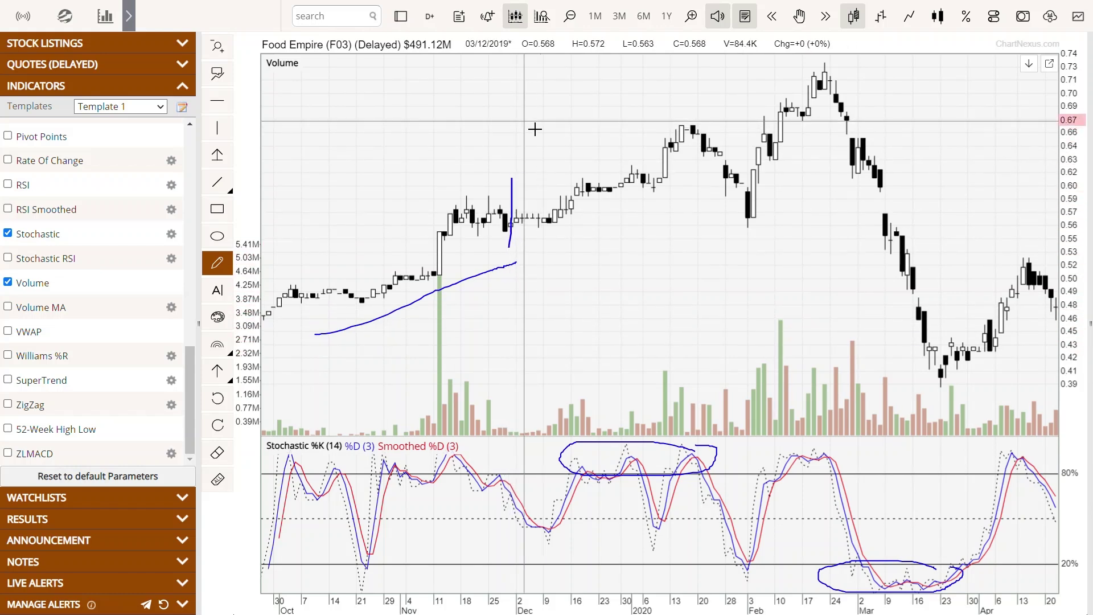
drag(529, 127, 530, 331)
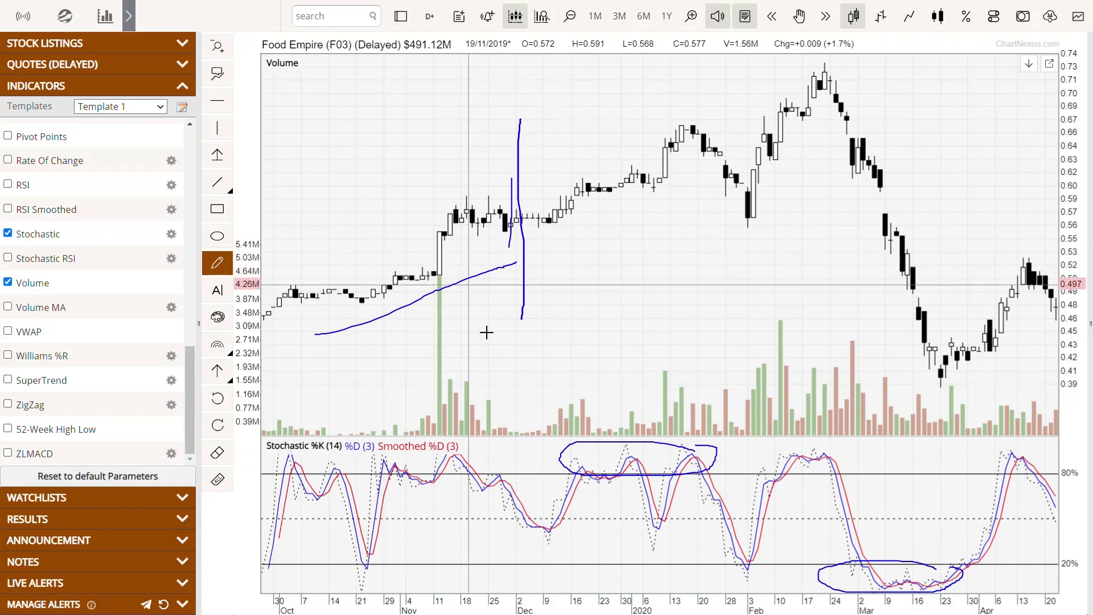
Step: Circle the October–November and February stochastic peaks, then press Esc to clear the circles
click(481, 449)
mouse_move(462, 453)
mouse_down()
mouse_move(364, 479)
mouse_move(481, 464)
mouse_up()
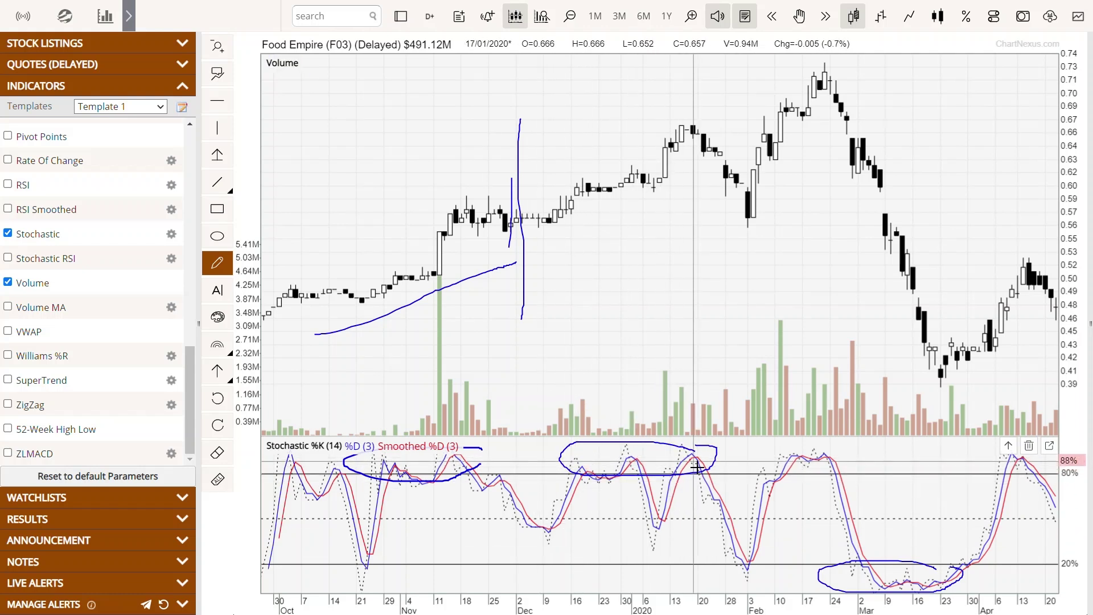
mouse_move(848, 449)
mouse_down()
mouse_move(756, 464)
mouse_move(858, 453)
mouse_up()
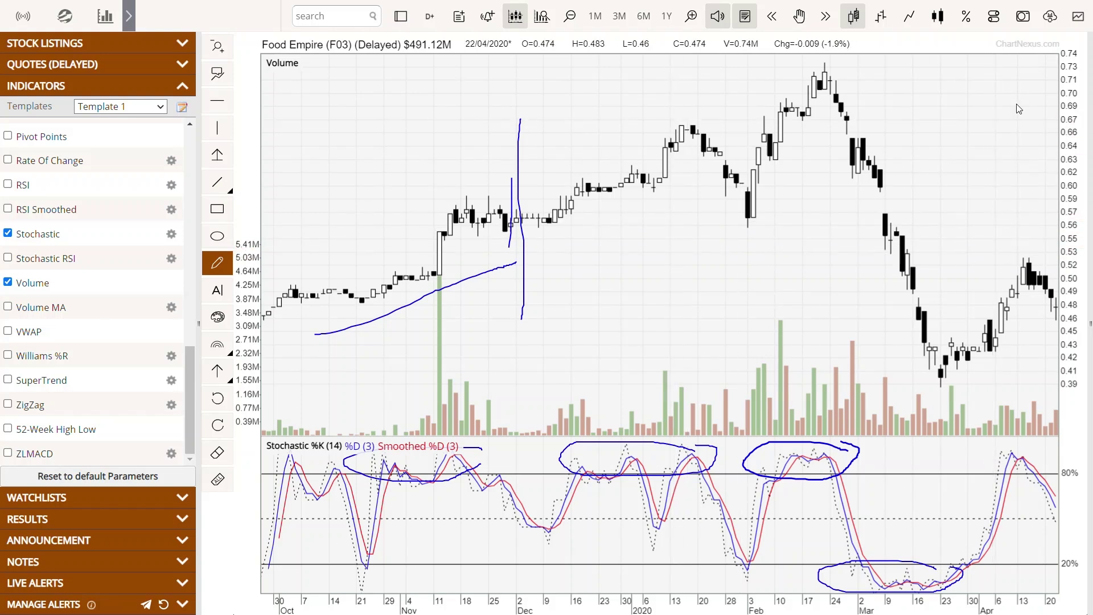
key(Escape)
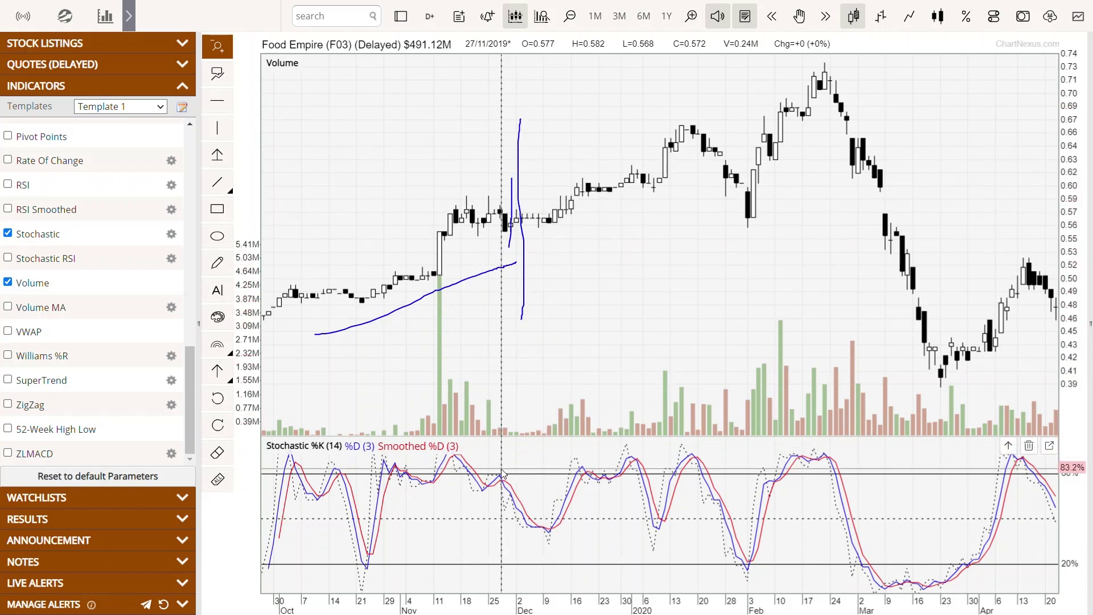
Step: Zoom to the late-September–April range and circle the late-November stochastic crossover and candles
scroll(500, 472, down, 3)
drag(558, 288, 1056, 288)
click(217, 262)
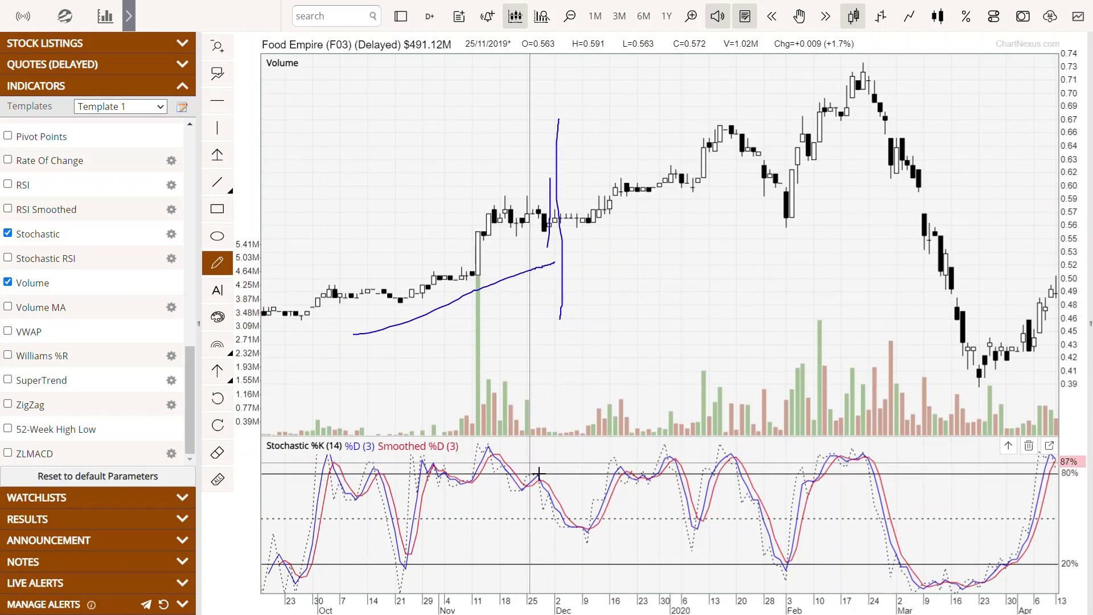
mouse_move(540, 480)
mouse_down()
mouse_move(552, 505)
mouse_move(526, 471)
mouse_up()
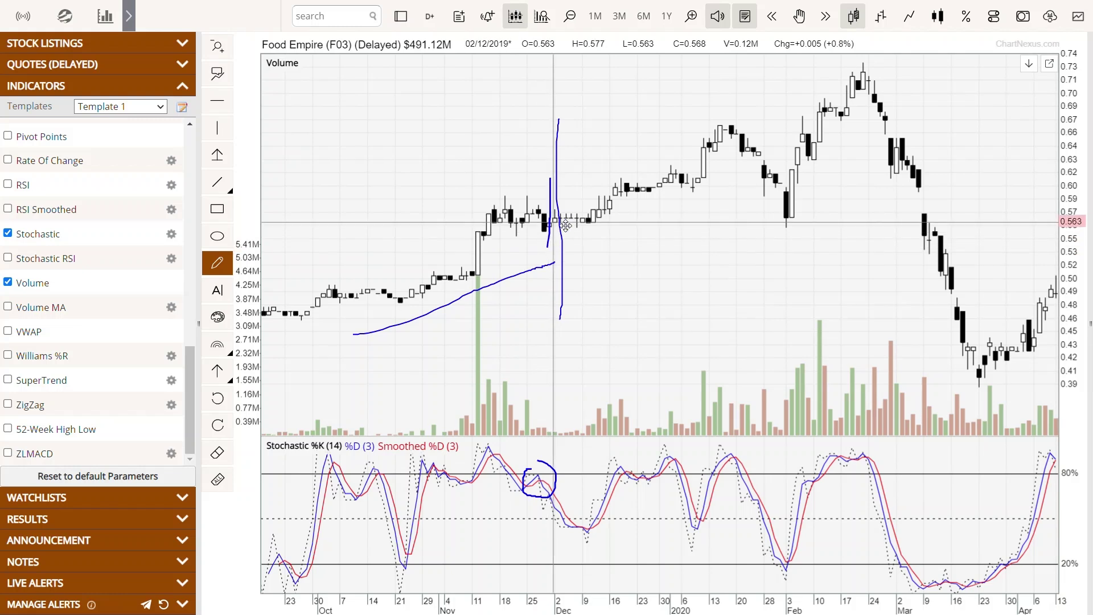
drag(561, 193, 551, 188)
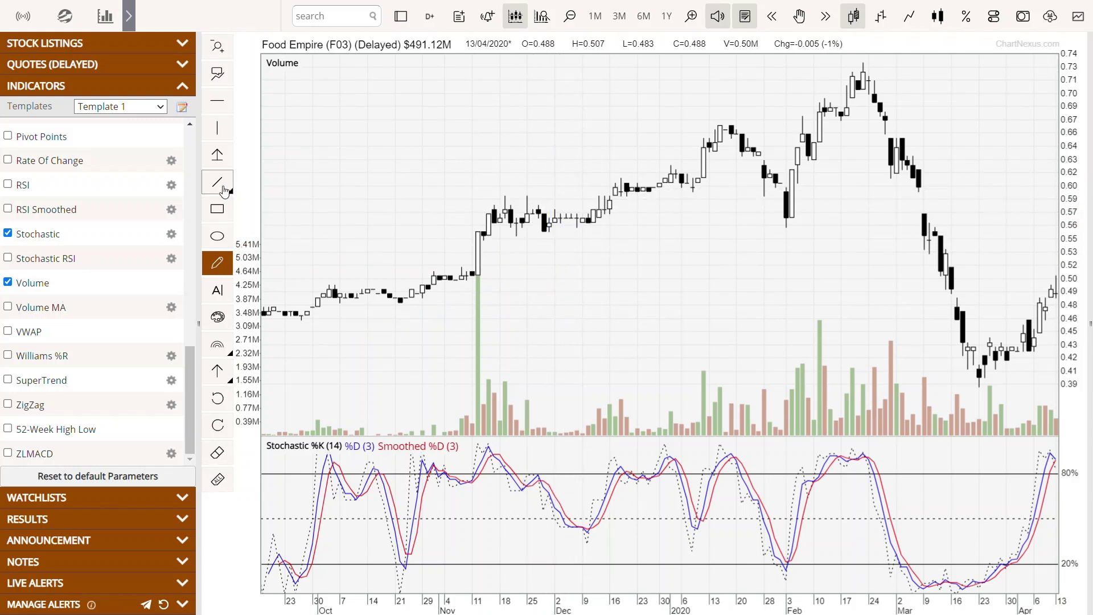
Step: Mark 26 November 2019 with a vertical line and circle the late-November candles in blue
click(221, 130)
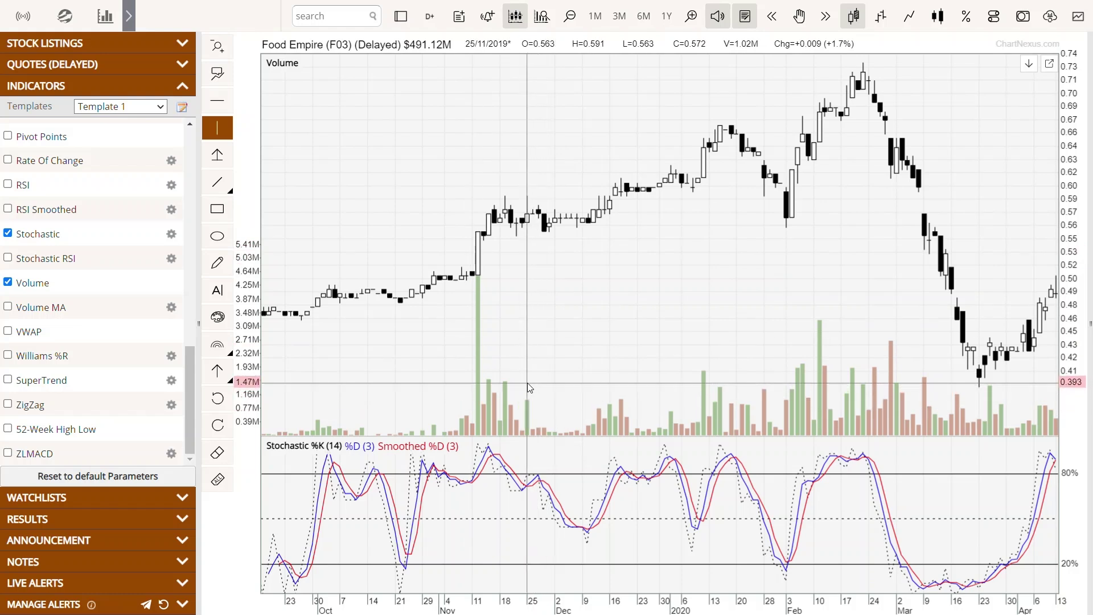
click(533, 380)
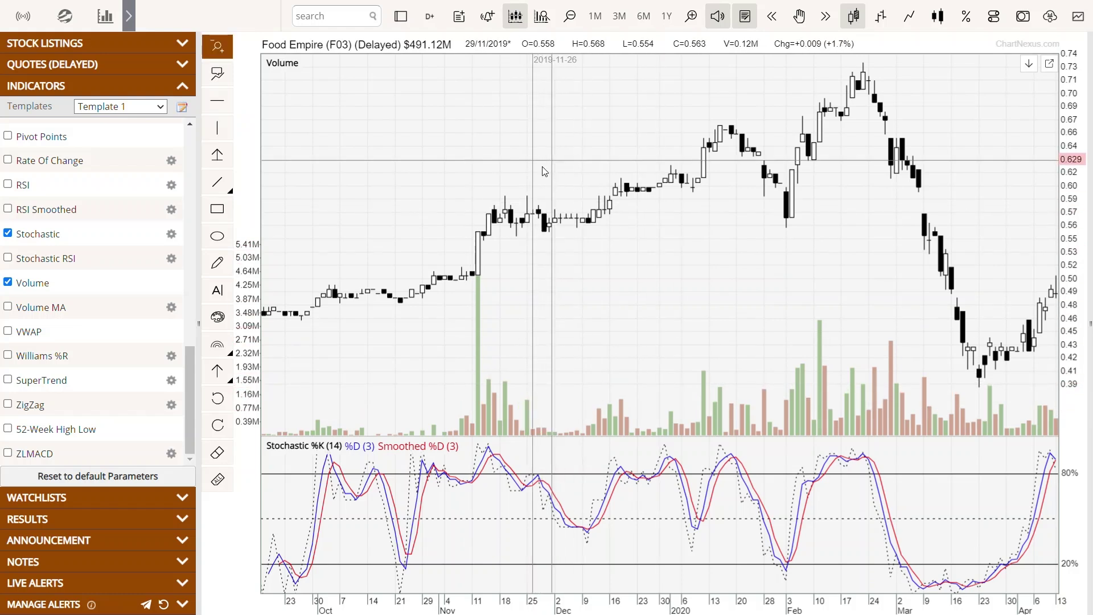
click(218, 265)
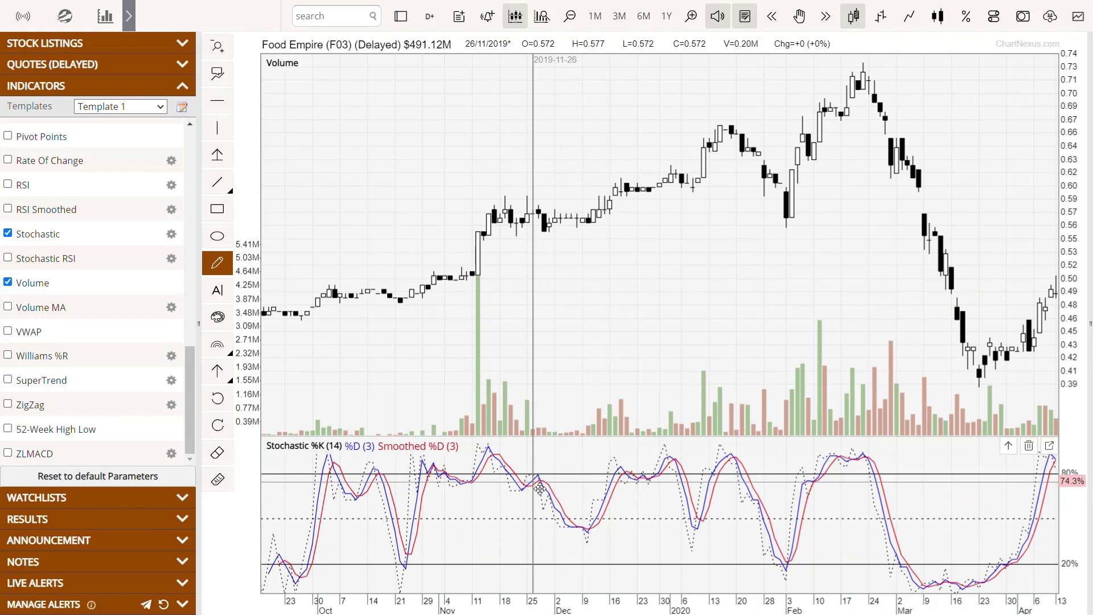
mouse_move(489, 231)
mouse_down()
mouse_move(575, 233)
mouse_move(540, 185)
mouse_move(507, 235)
mouse_up()
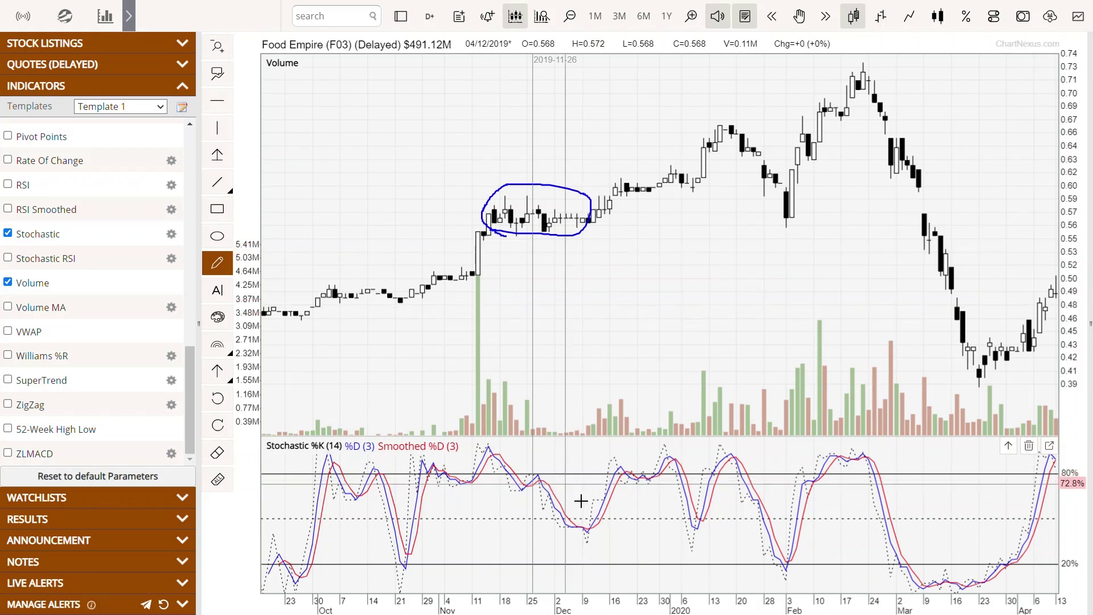
Step: Circle the early-December, late-December, early-January and 3 February stochastic swings, plus the early-February candles
mouse_move(588, 514)
mouse_down()
mouse_move(567, 522)
mouse_move(601, 547)
mouse_move(610, 522)
mouse_up()
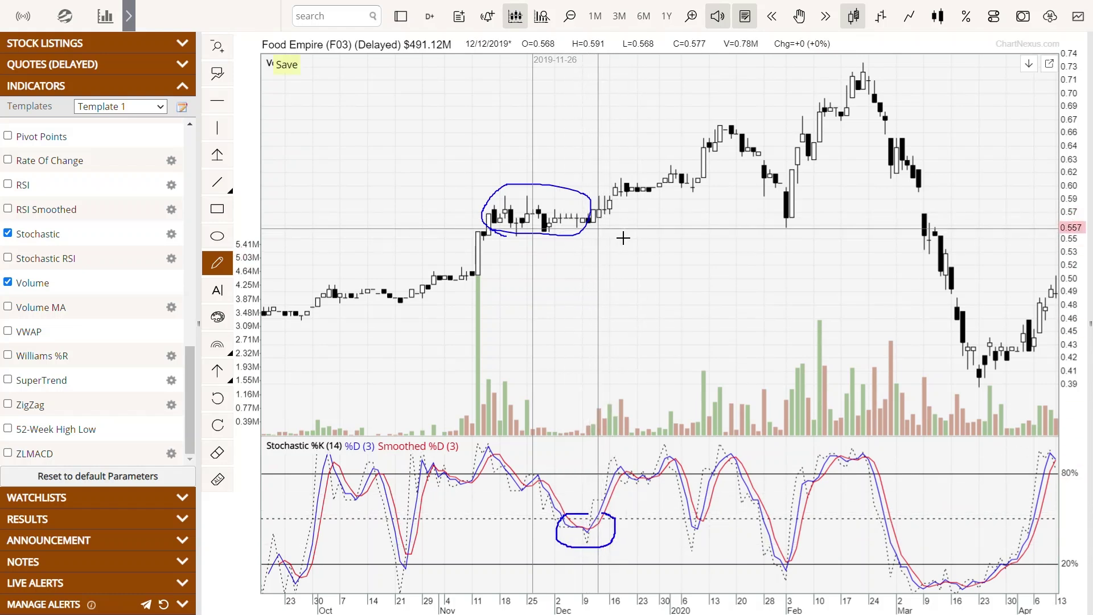
drag(641, 479, 635, 468)
mouse_move(706, 506)
mouse_down()
mouse_move(691, 522)
mouse_move(703, 506)
mouse_up()
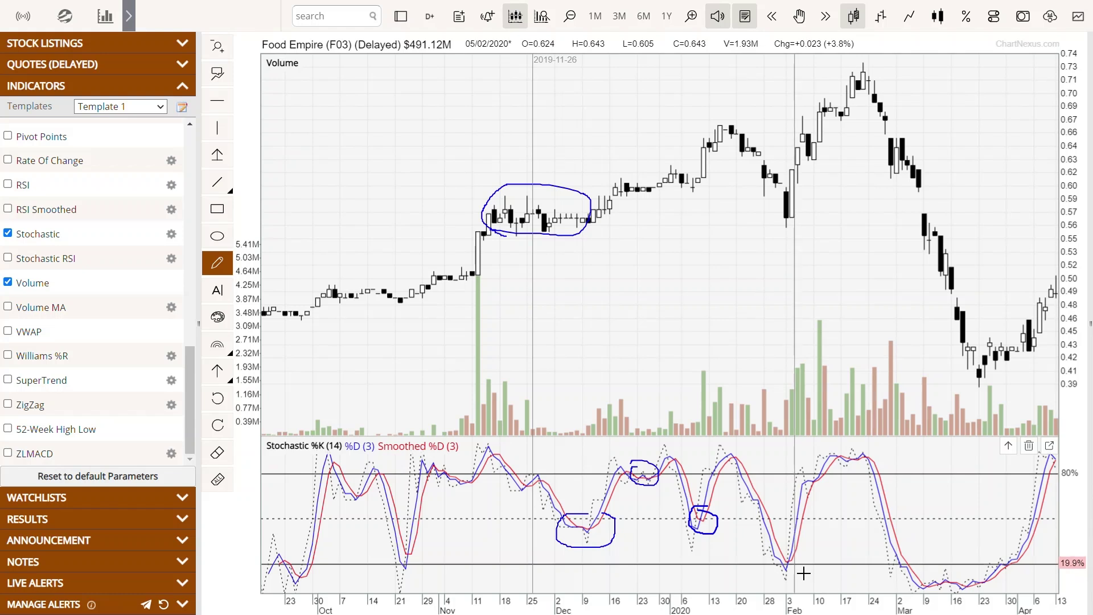
mouse_move(802, 555)
mouse_down()
mouse_move(774, 552)
mouse_move(757, 572)
mouse_move(807, 572)
mouse_move(799, 557)
mouse_up()
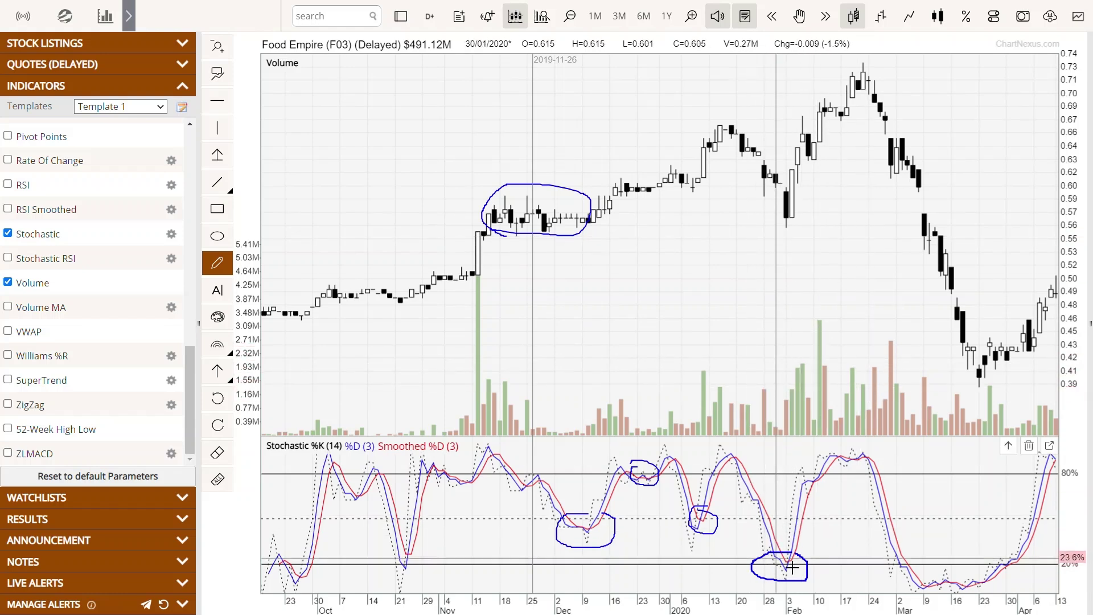
click(221, 135)
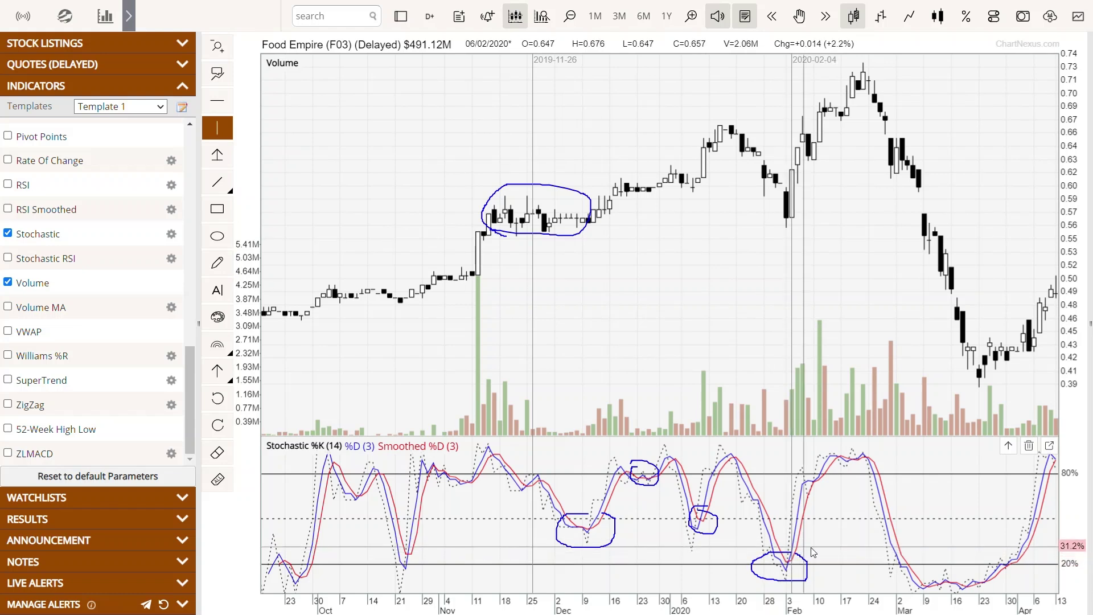
key(Escape)
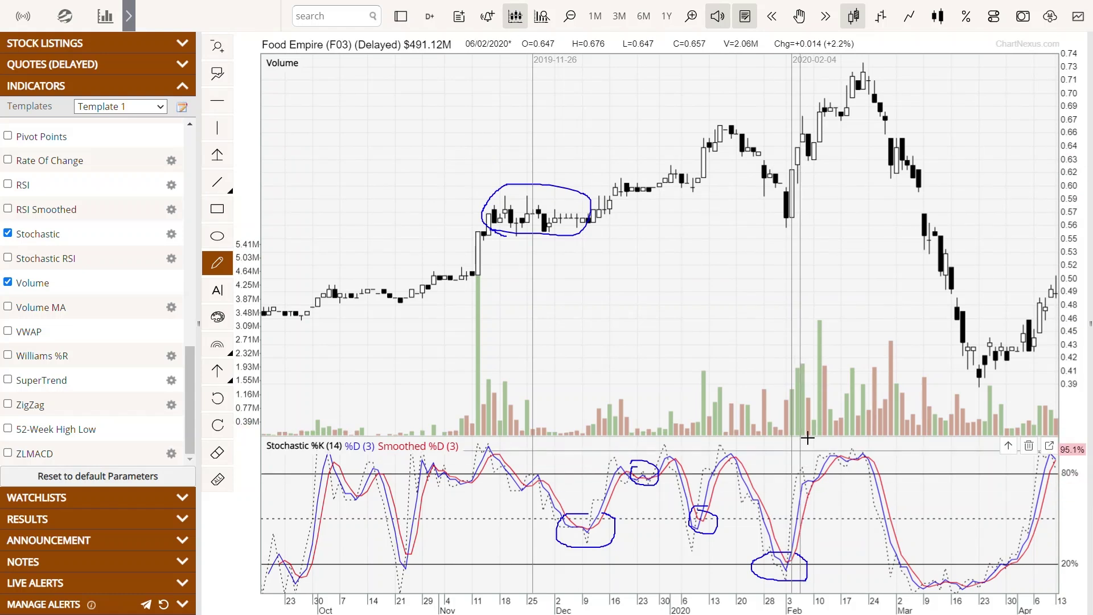
mouse_move(812, 188)
mouse_down()
mouse_move(783, 237)
mouse_move(808, 182)
mouse_up()
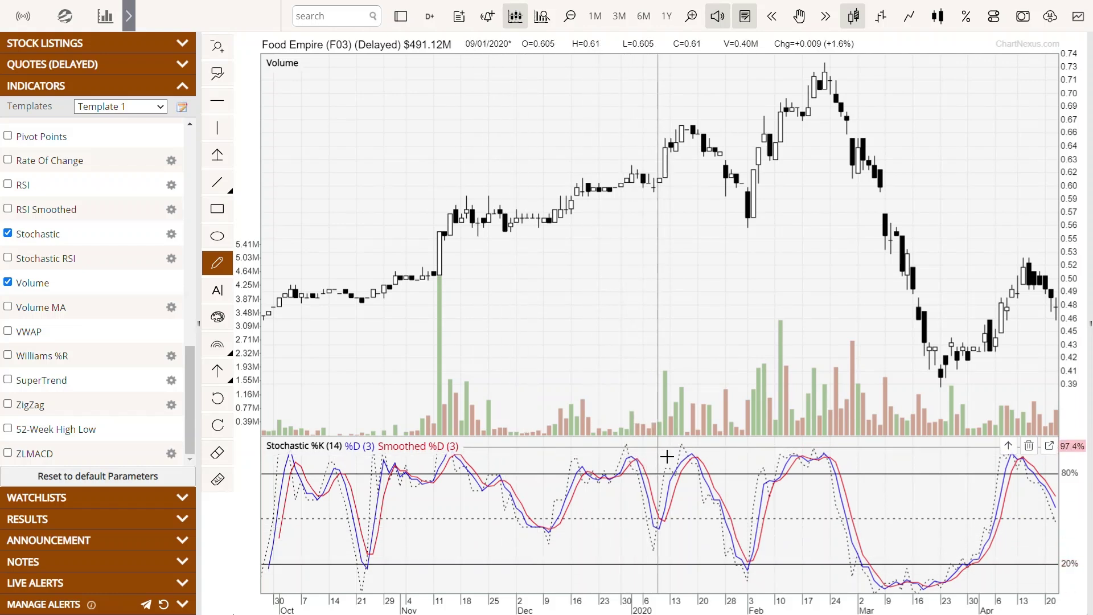
Step: Loop around the Dec–Jan stochastic peak, then open the Stochastic indicator settings
mouse_move(650, 450)
mouse_down()
mouse_move(610, 450)
mouse_move(601, 484)
mouse_move(659, 464)
mouse_move(650, 449)
mouse_up()
mouse_move(656, 565)
mouse_down()
mouse_move(632, 585)
mouse_move(655, 567)
mouse_up()
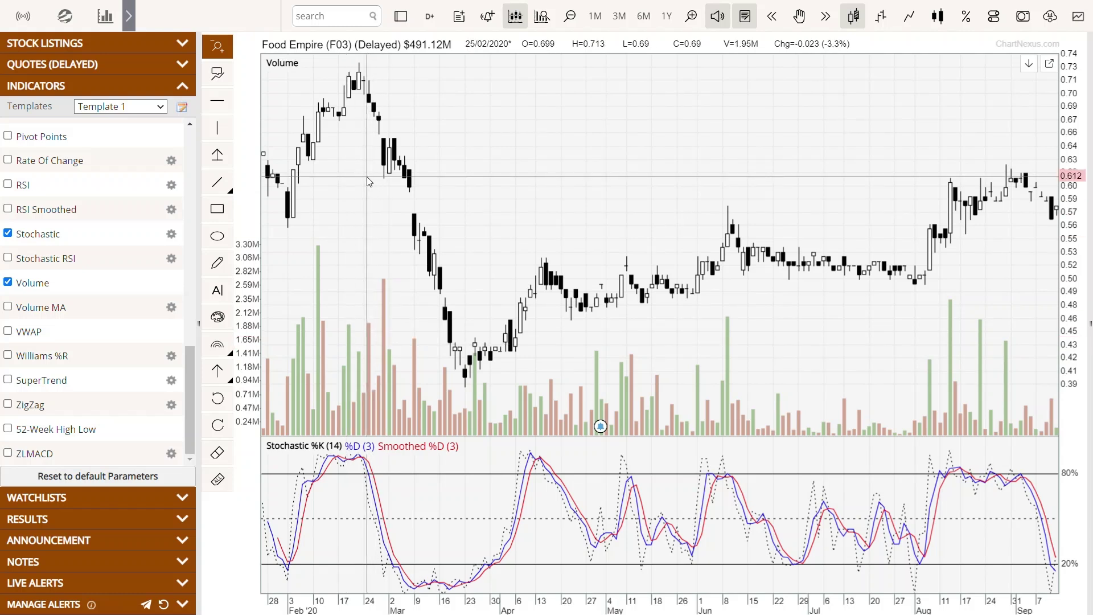
click(171, 237)
Step: Replace the K Period value 14 with 5 and apply the Stochastic settings
drag(345, 267, 271, 262)
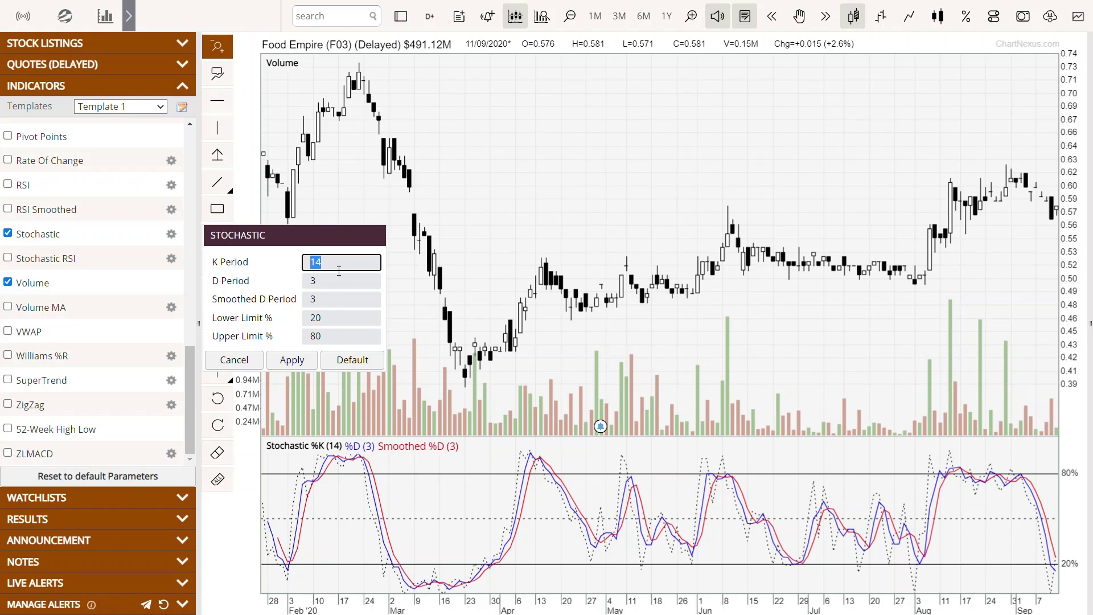
text(5)
click(292, 359)
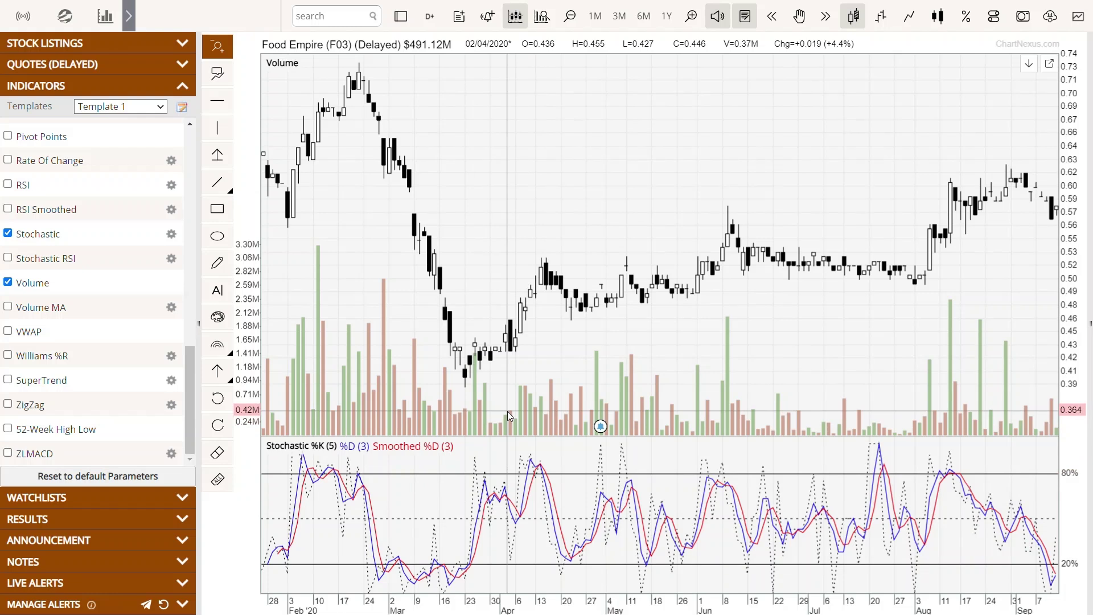
Step: With the pen, trace falling lines over the March, late-April, mid-May and early-June price declines
click(227, 263)
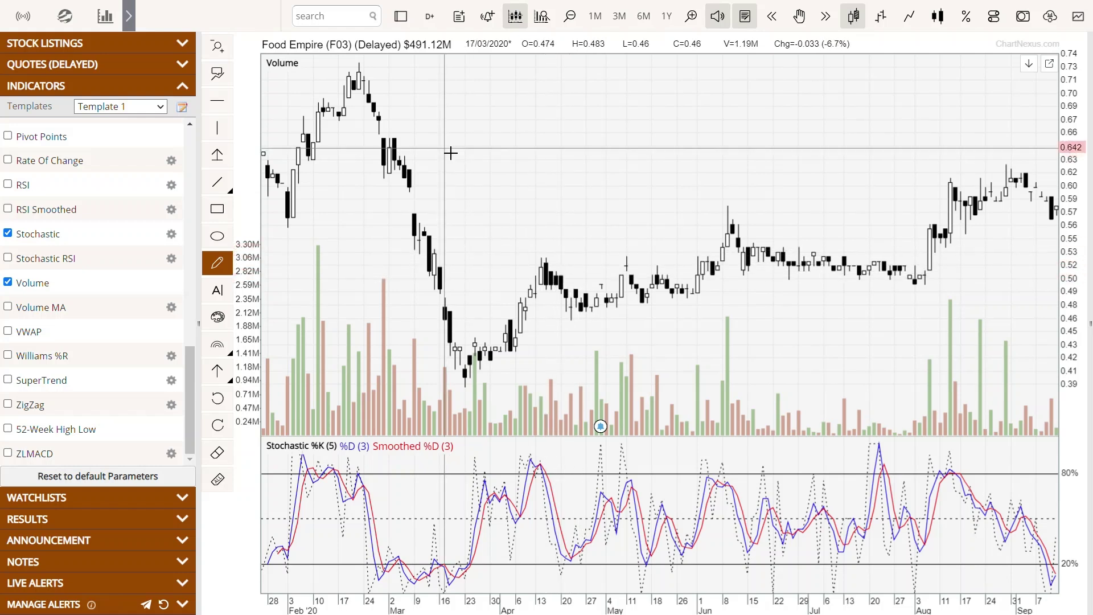
drag(395, 135, 453, 270)
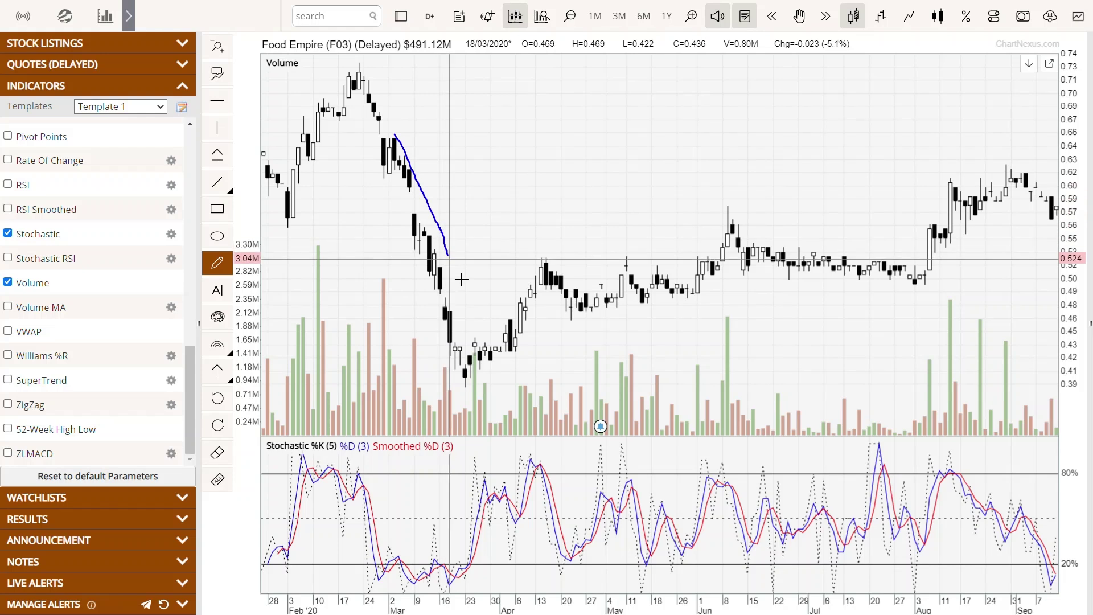
drag(541, 258, 587, 298)
drag(733, 222, 765, 266)
drag(631, 268, 667, 303)
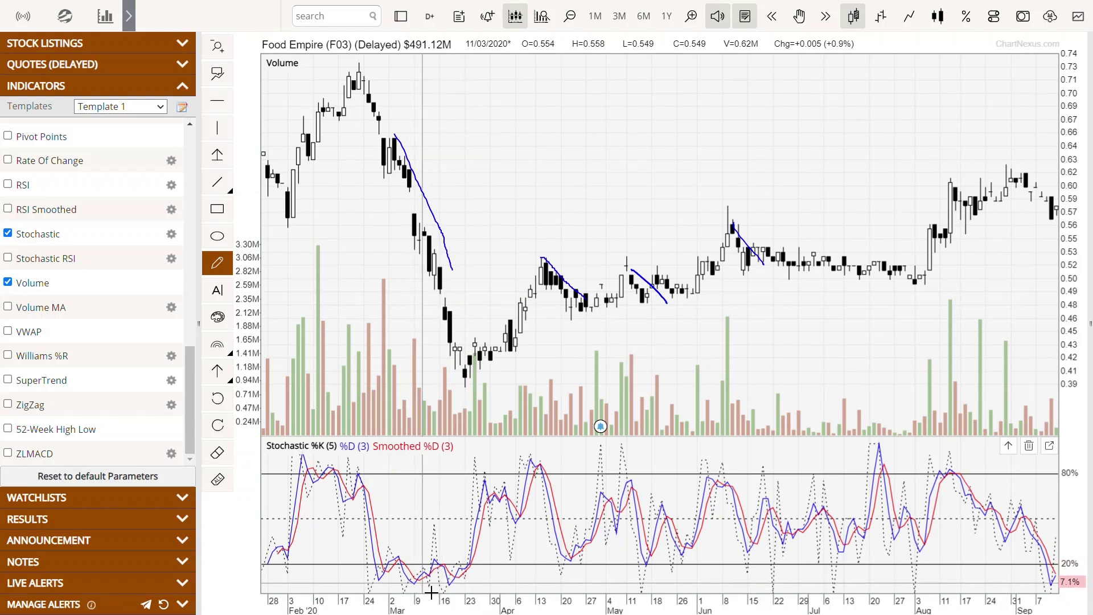
Step: Draw rising lines under the March, April, May and late-June stochastic lows, retracing the mid-May price swing
mouse_move(443, 586)
mouse_down()
mouse_move(448, 571)
mouse_move(473, 572)
mouse_up()
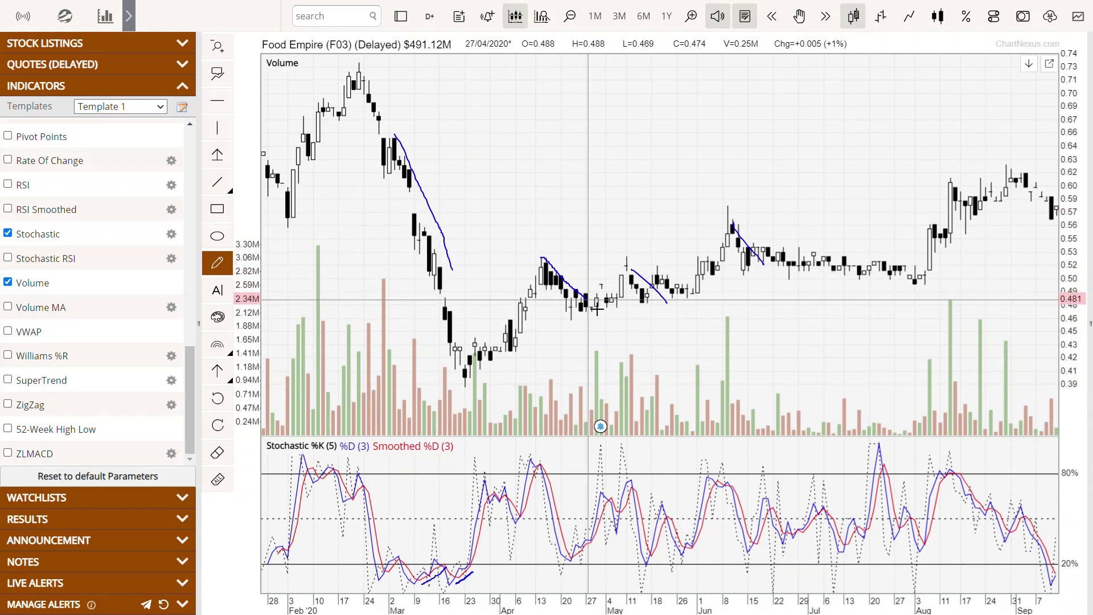
drag(562, 567, 599, 536)
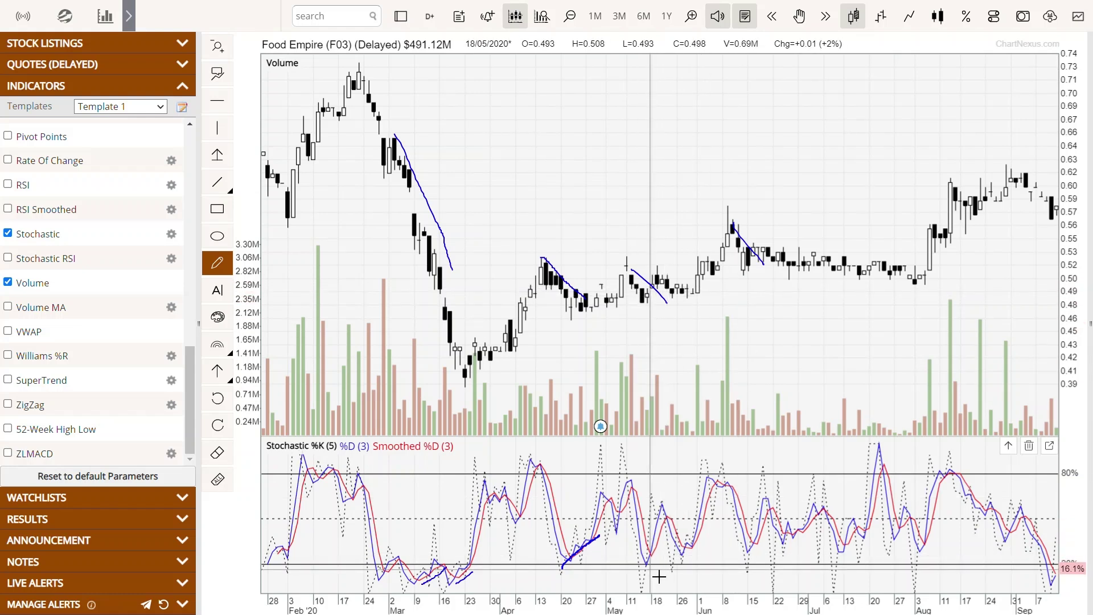
drag(639, 569, 691, 550)
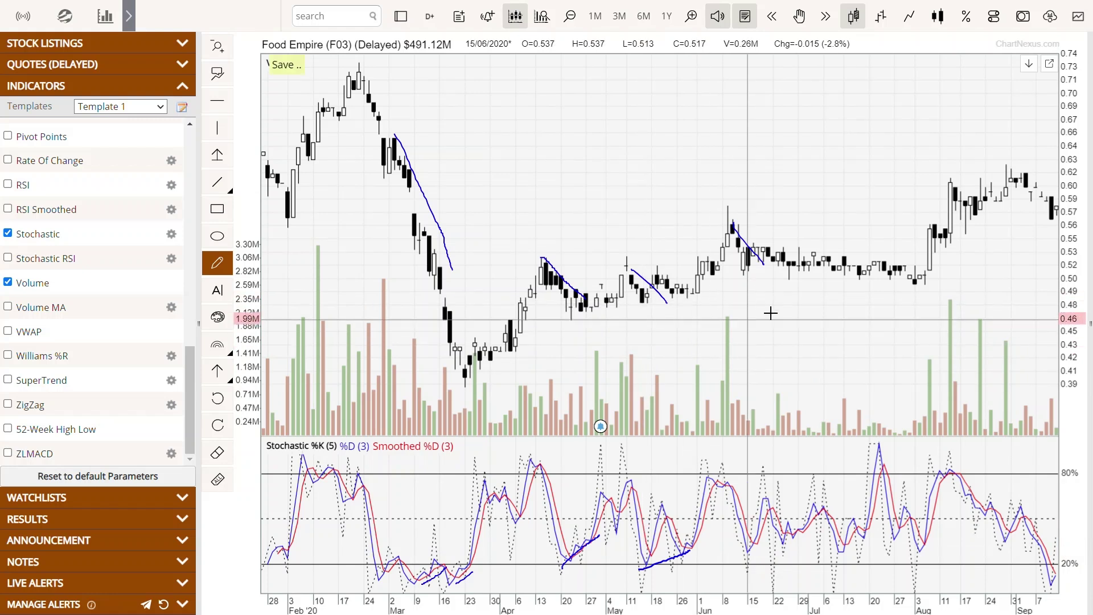
drag(657, 266, 690, 291)
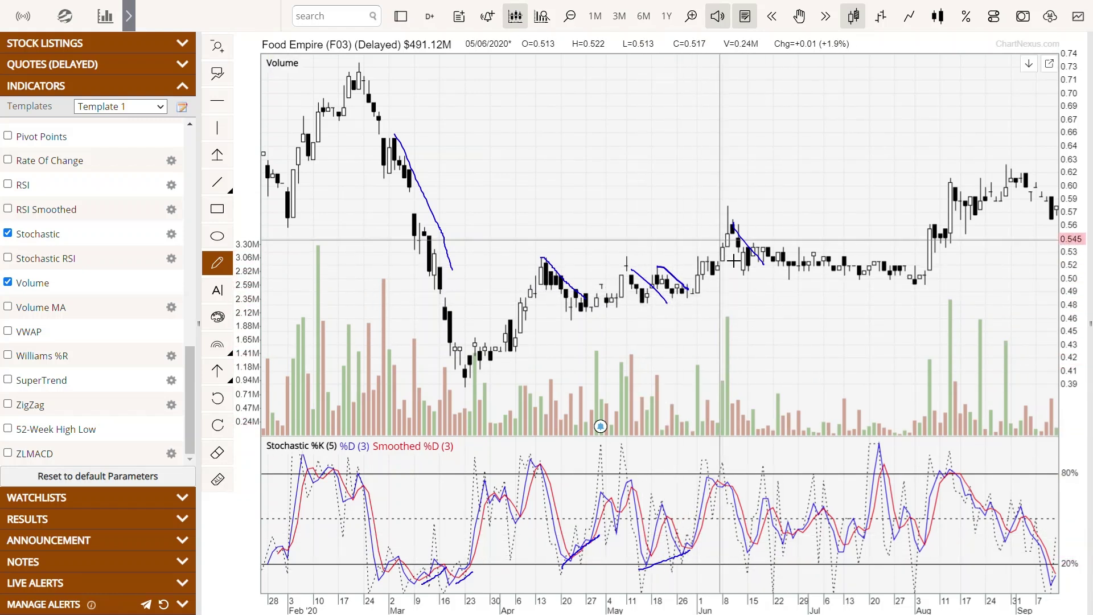
drag(745, 559, 803, 542)
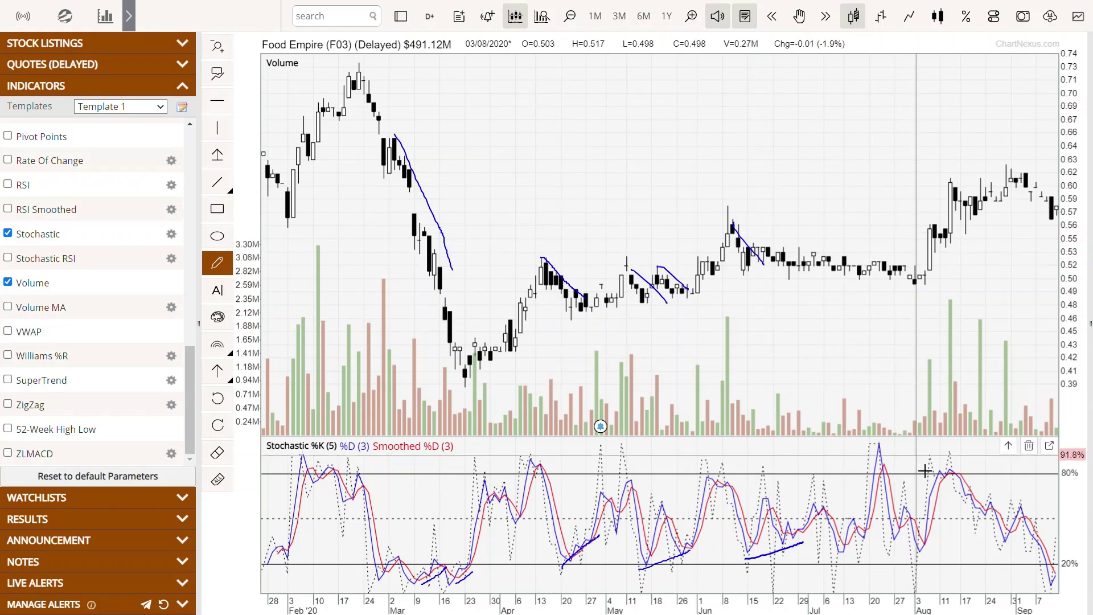
key(Escape)
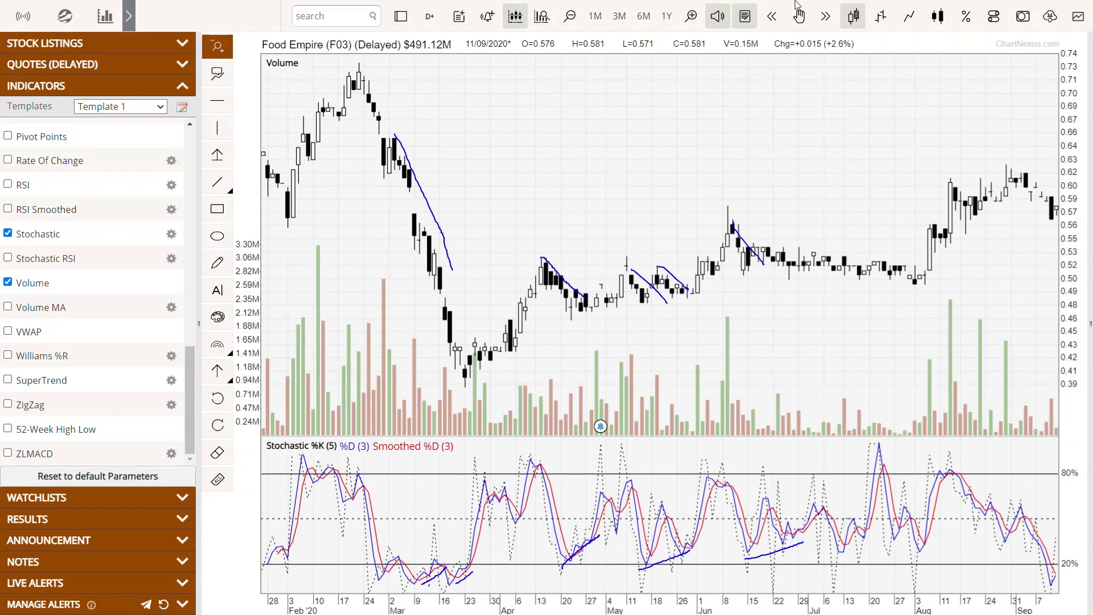
Step: Pan to April–November 2020, ring the stochastic trendlines with ellipses, then erase every drawing
click(800, 17)
drag(779, 215, 600, 188)
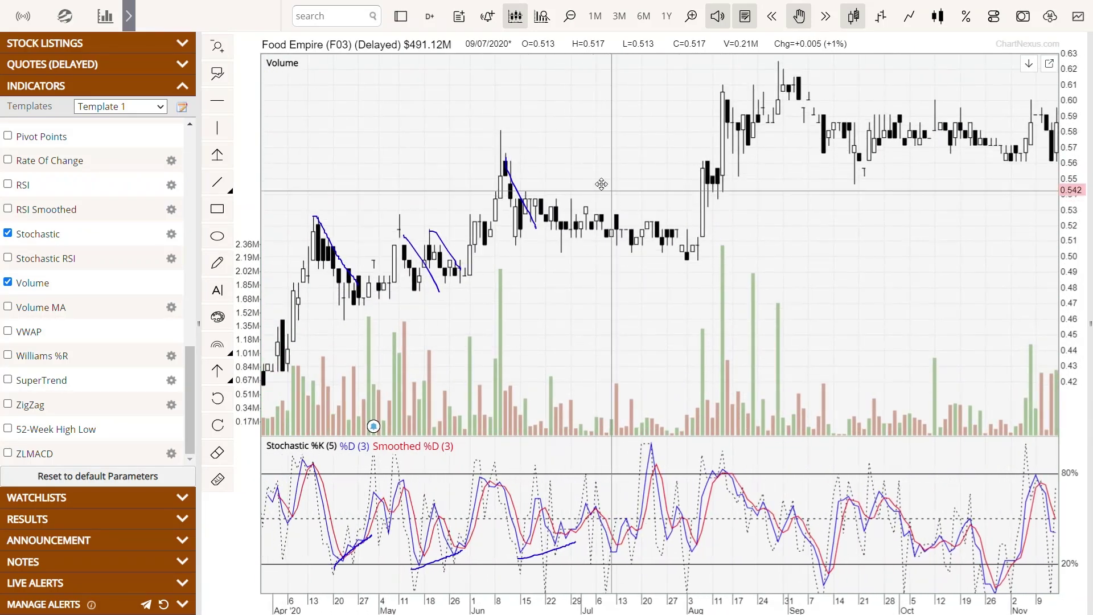
click(217, 236)
mouse_move(333, 529)
mouse_down()
mouse_move(384, 571)
mouse_move(470, 574)
mouse_up()
drag(524, 536, 574, 574)
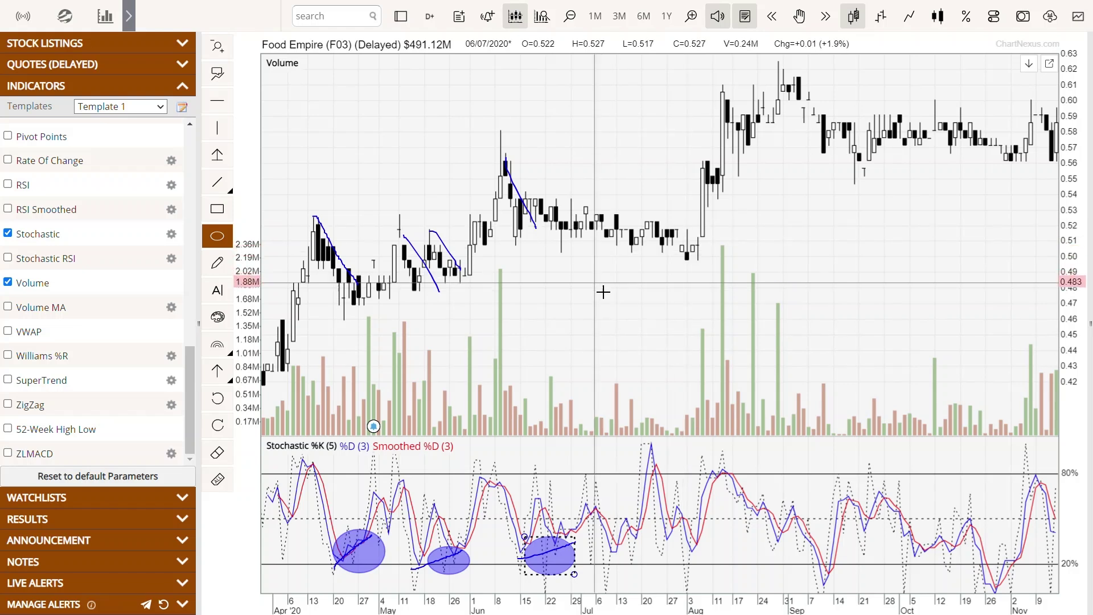
key(Escape)
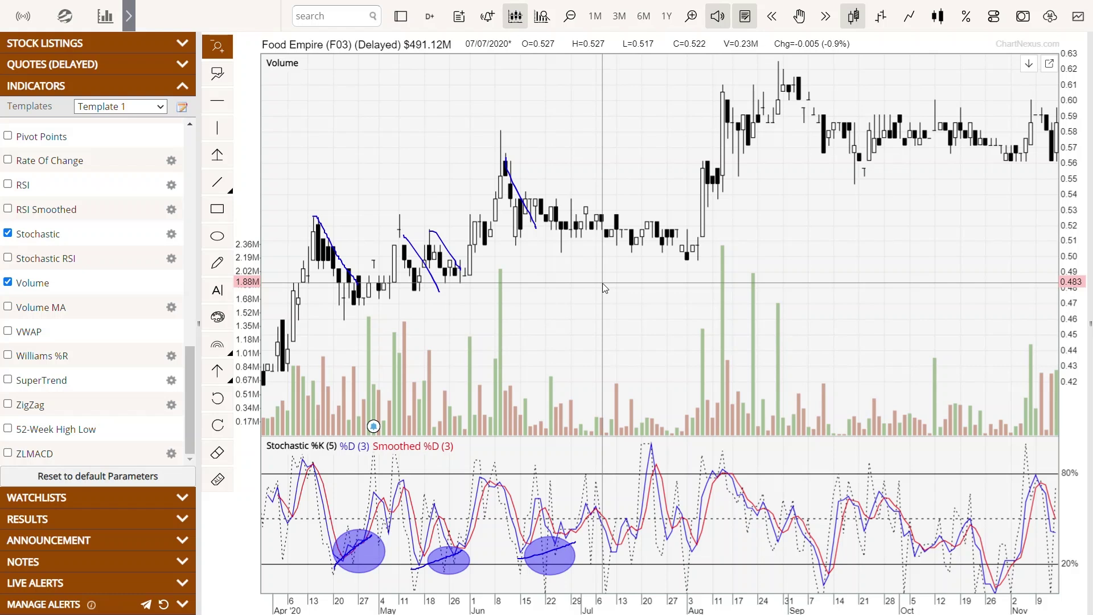
click(218, 479)
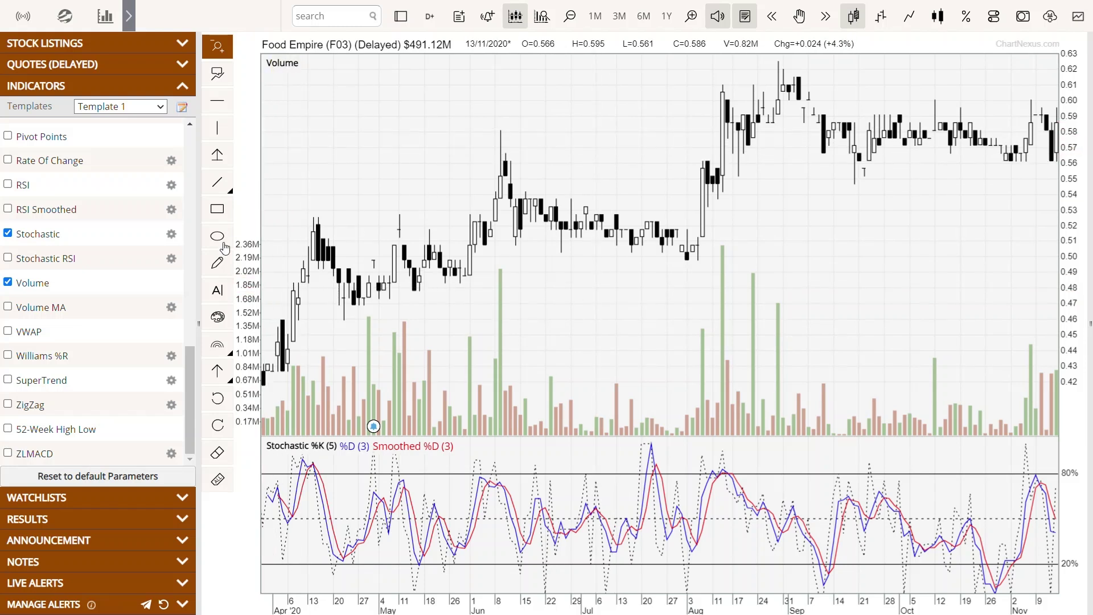
Step: Draw a freehand rising trendline under the April–June price lows
click(217, 262)
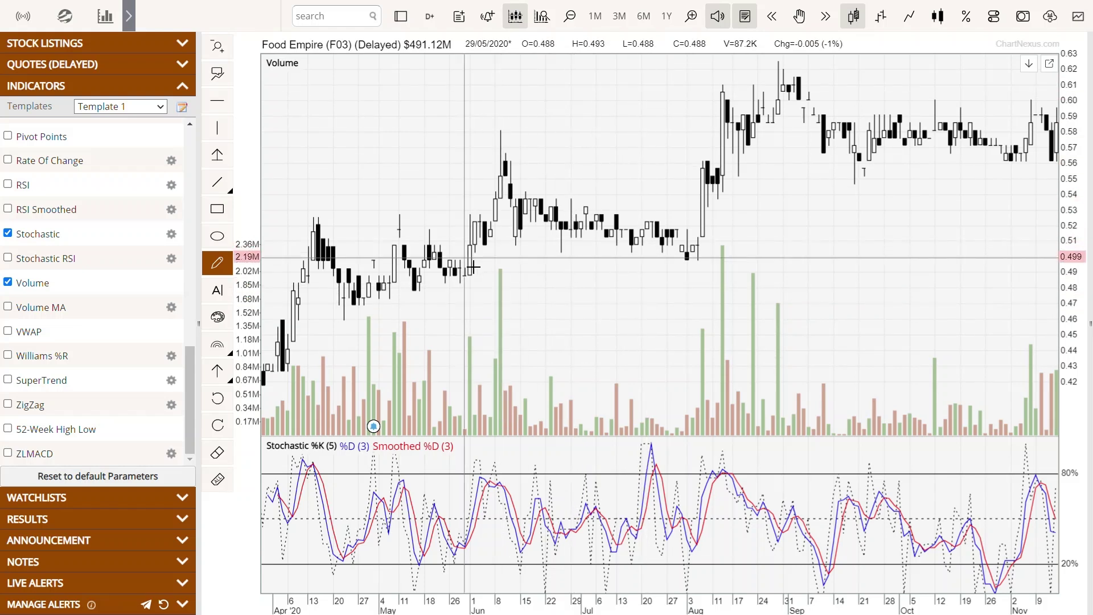
mouse_move(282, 387)
mouse_down()
mouse_move(433, 317)
mouse_move(521, 246)
mouse_up()
scroll(716, 338, down, 3)
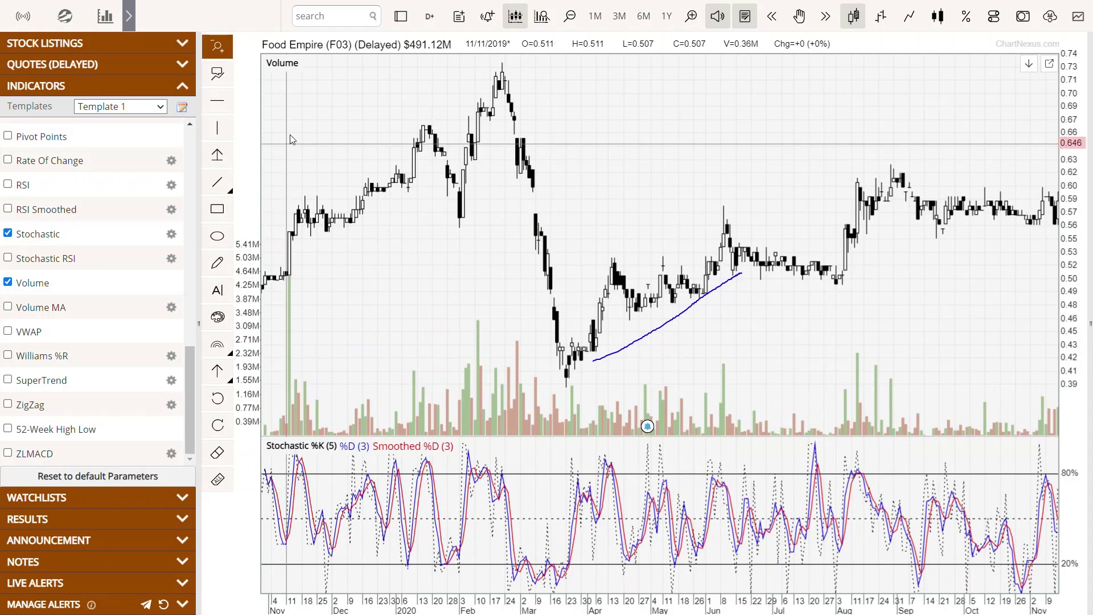
Step: Zoom in on April–July 2020 and pan to show April through August
click(223, 187)
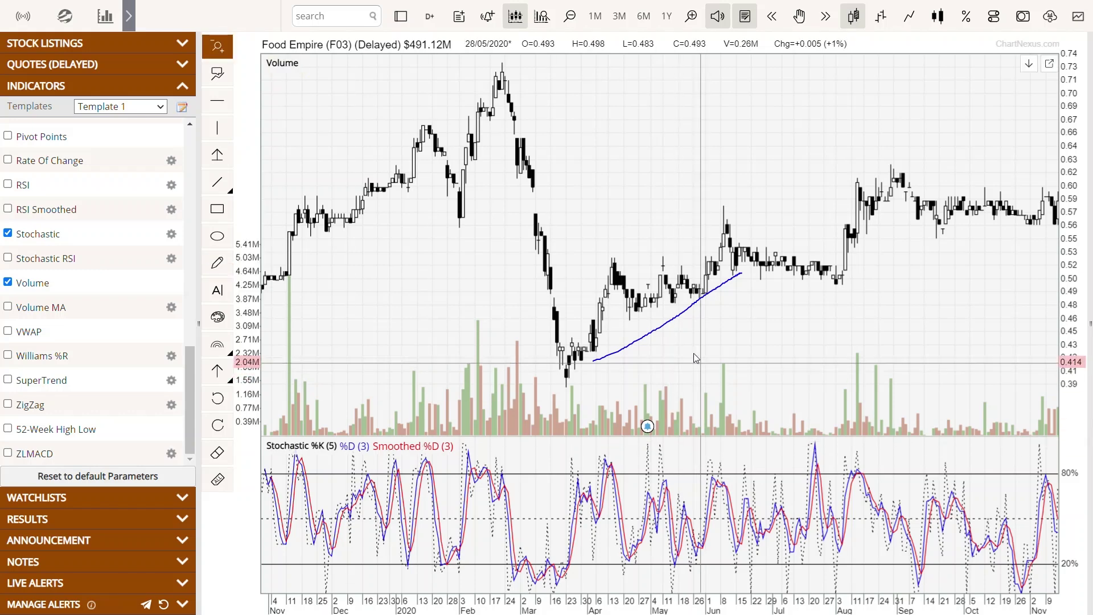
drag(565, 291, 784, 305)
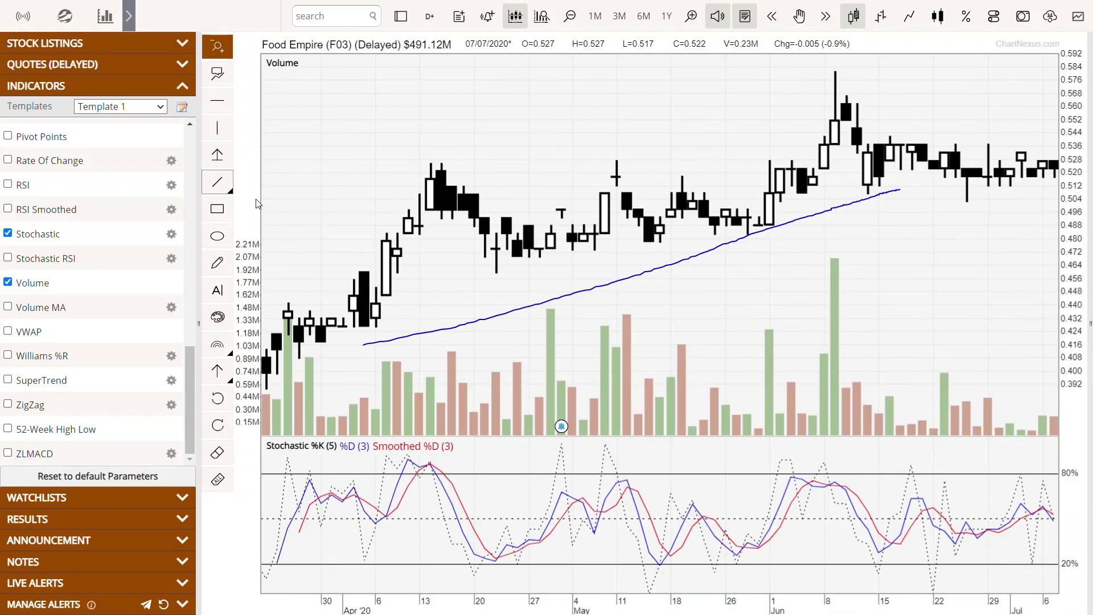
scroll(756, 278, down, 2)
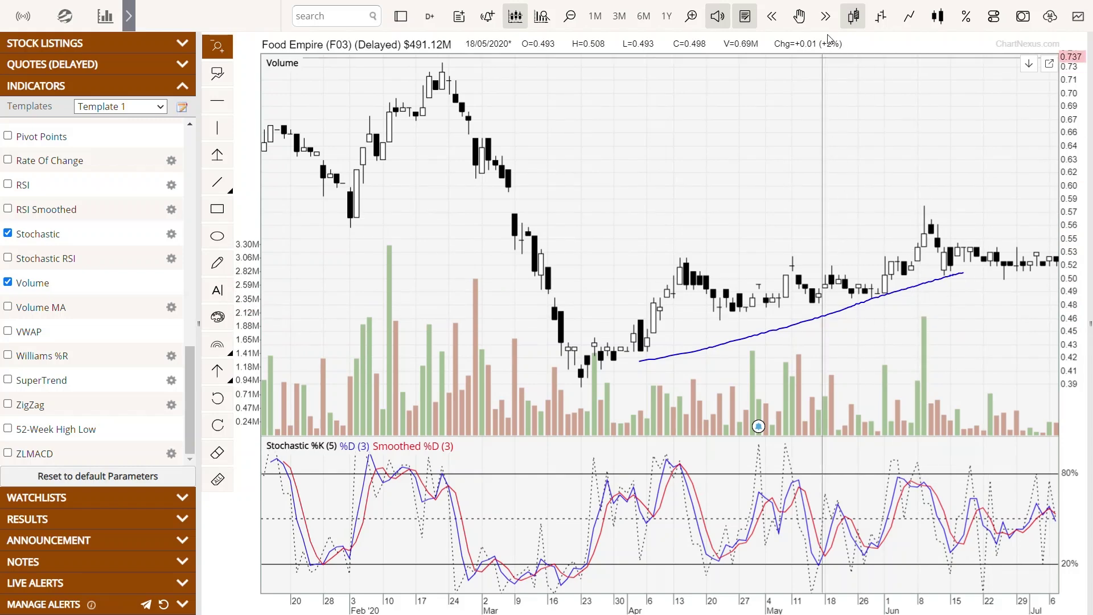
click(799, 18)
drag(788, 188, 569, 196)
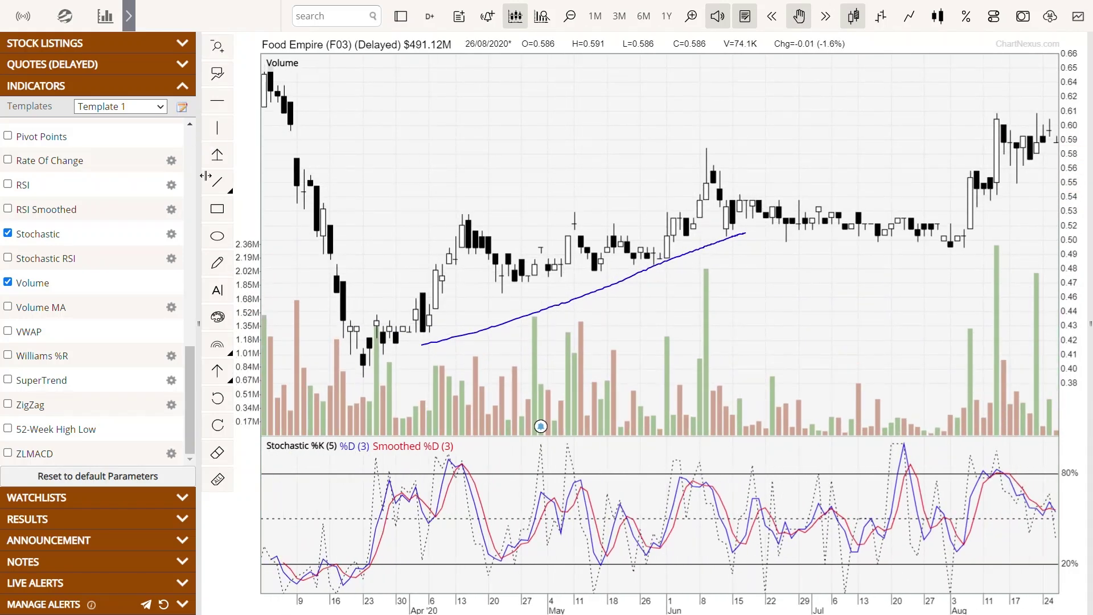
Step: Draw a falling line across the stochastic peaks and start a handwritten label on the price chart
click(217, 262)
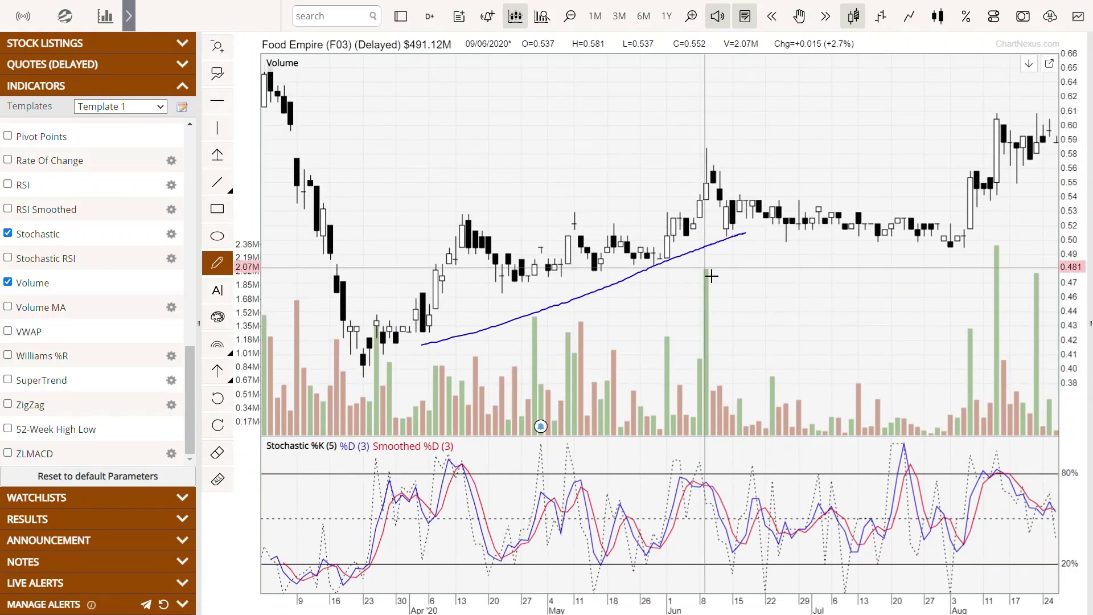
drag(451, 463, 643, 507)
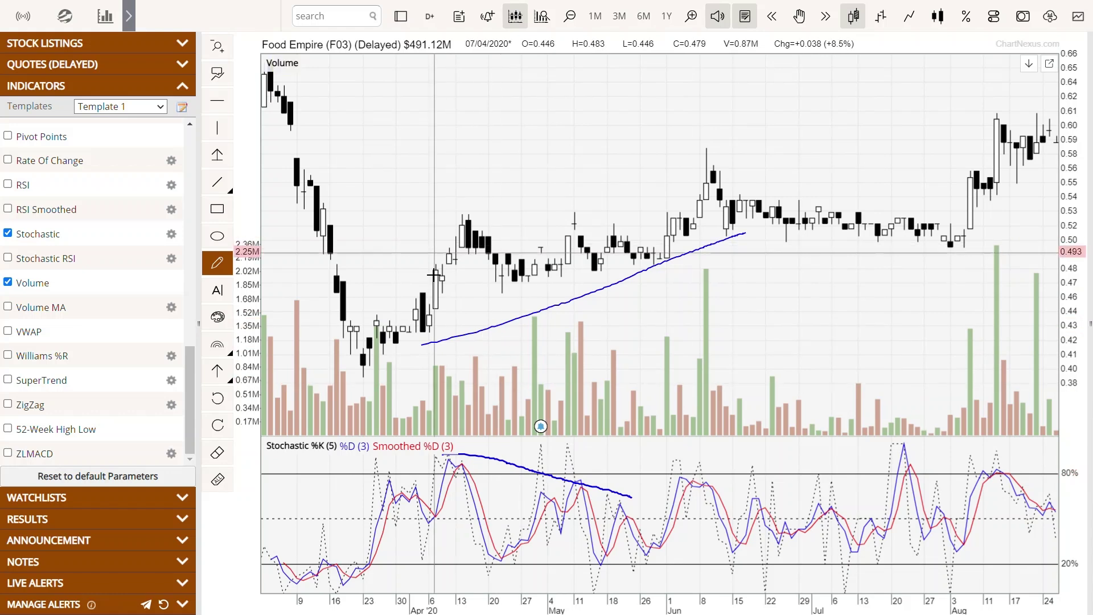
mouse_move(735, 362)
mouse_down()
mouse_move(743, 324)
mouse_move(771, 344)
mouse_move(842, 344)
mouse_move(828, 376)
mouse_move(893, 359)
mouse_move(854, 379)
mouse_move(894, 362)
mouse_move(965, 380)
mouse_up()
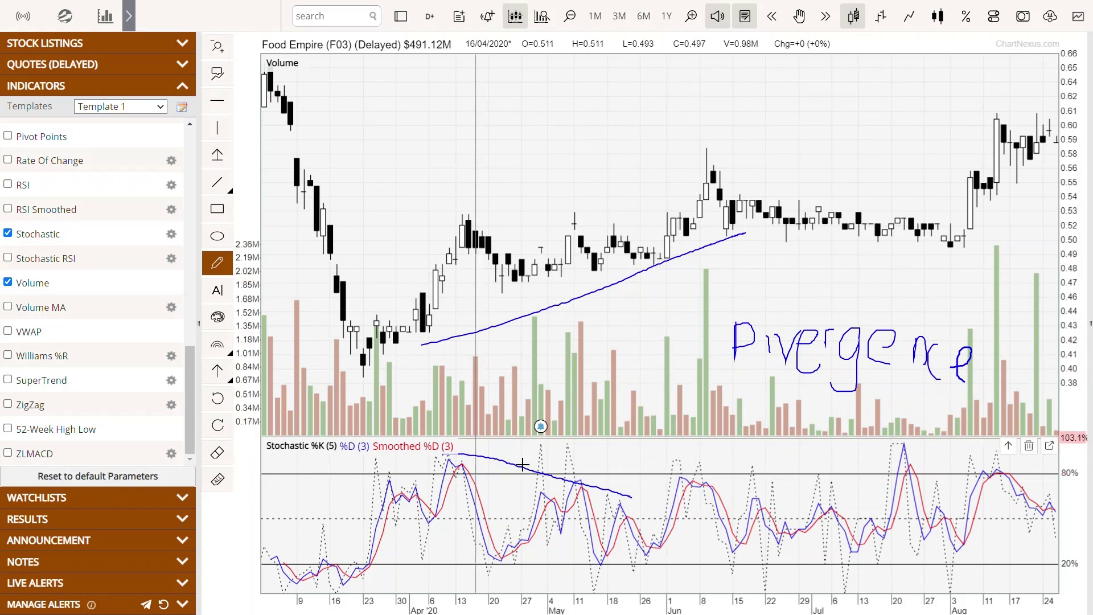
Step: Add a short falling line over the June stochastic peak and two lines bracketing July's highs and lows
drag(695, 483, 723, 483)
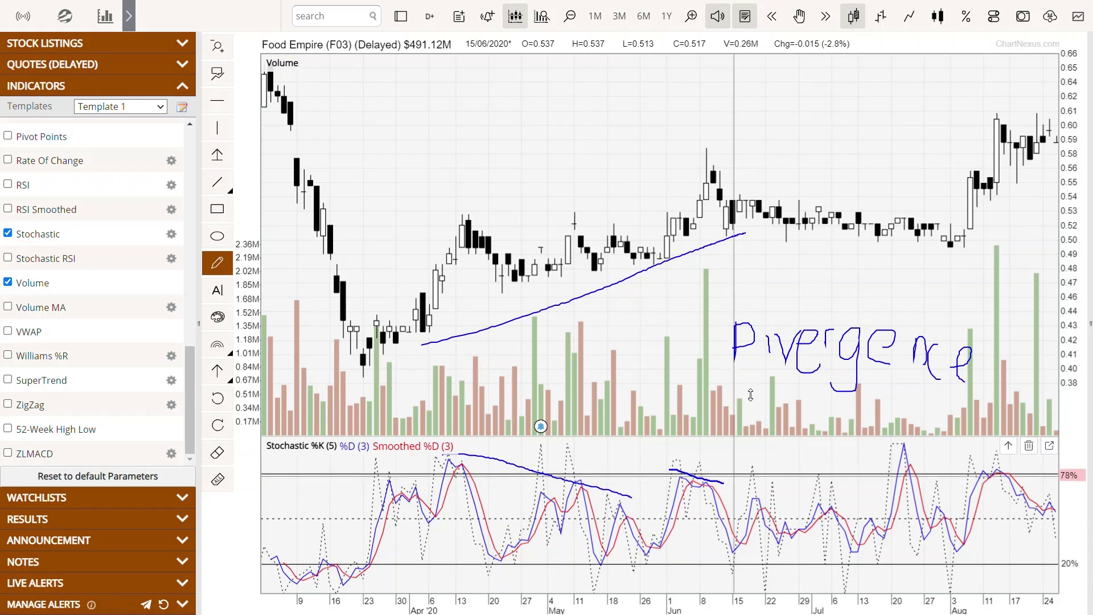
drag(752, 200, 959, 224)
drag(786, 231, 839, 240)
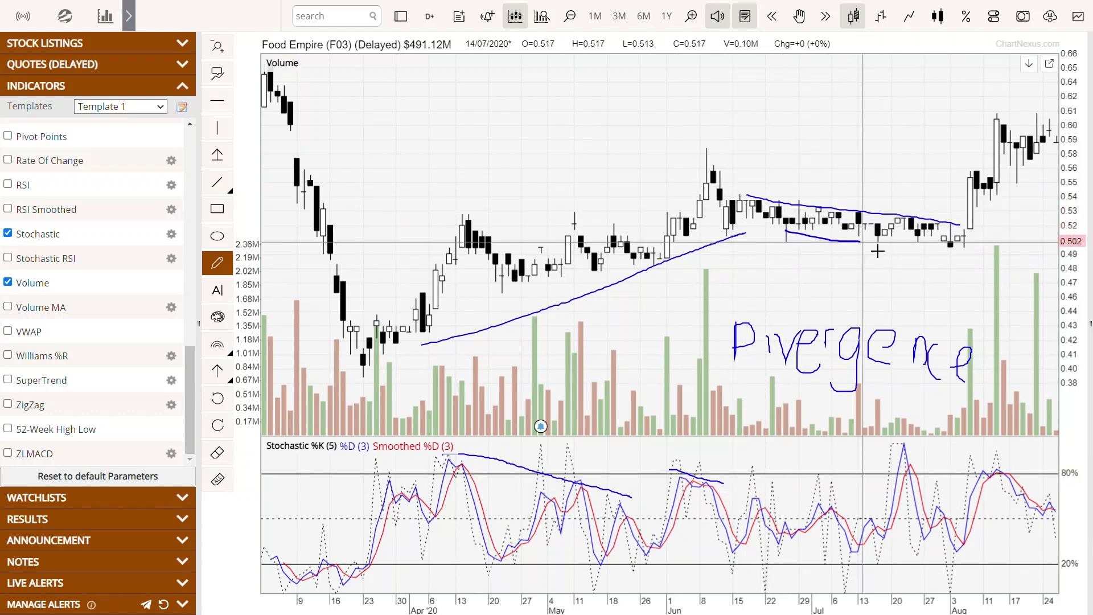
key(Escape)
scroll(883, 285, down, 3)
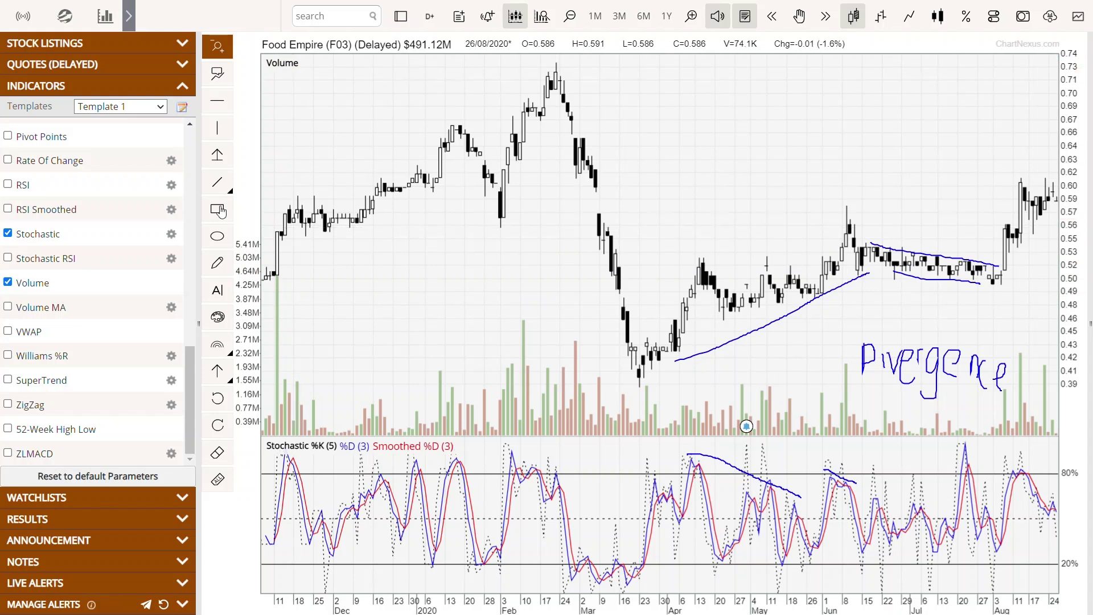
Step: Shade the early-April and June price peaks with ellipses, then pan back to the circled late-2019 section
click(217, 237)
drag(676, 247, 725, 276)
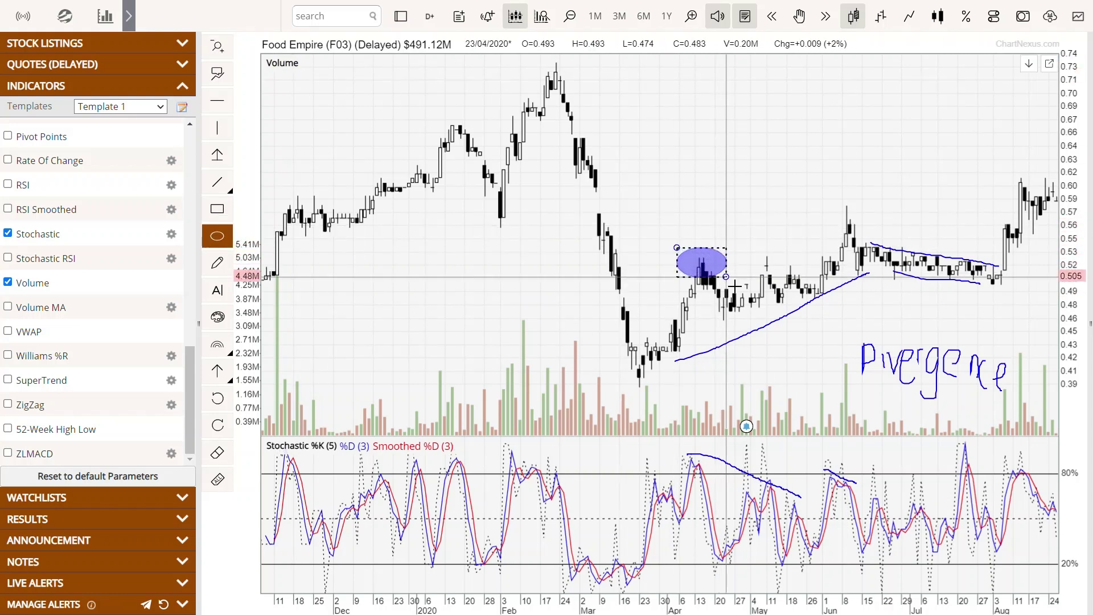
mouse_move(851, 215)
mouse_down()
mouse_move(879, 243)
mouse_move(829, 203)
mouse_up()
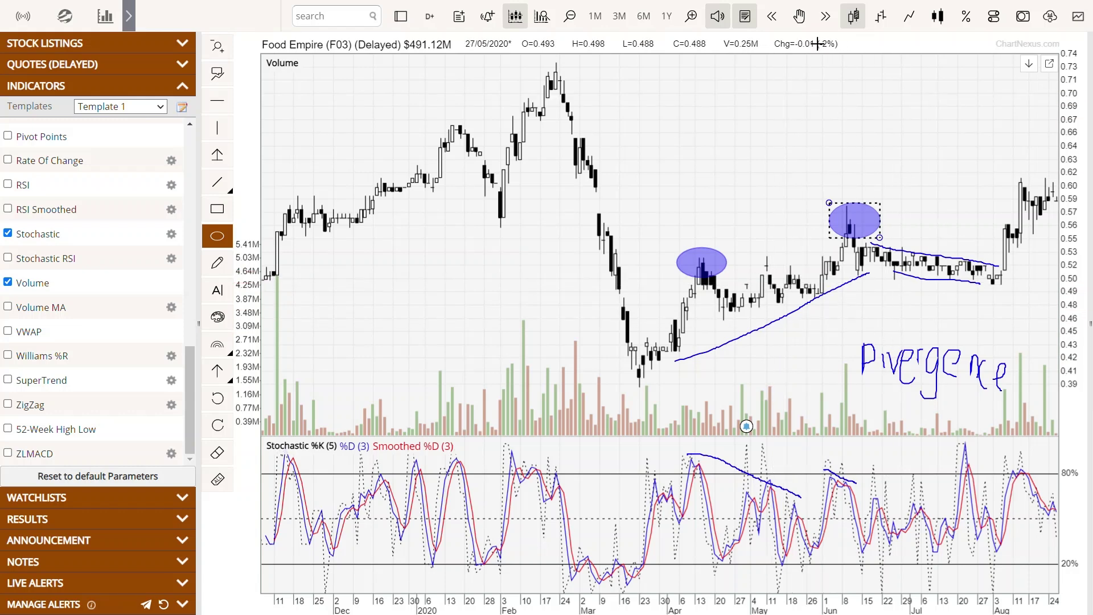
drag(930, 178, 790, 169)
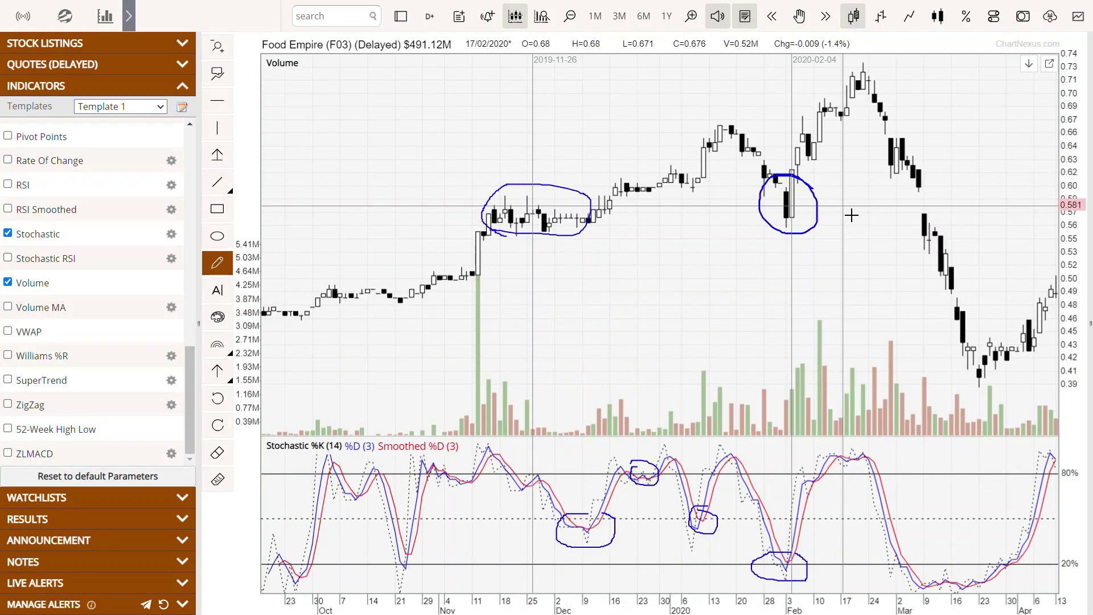
Step: Zoom out, pan toward 2020 and zoom in on April to November 2020
key(Escape)
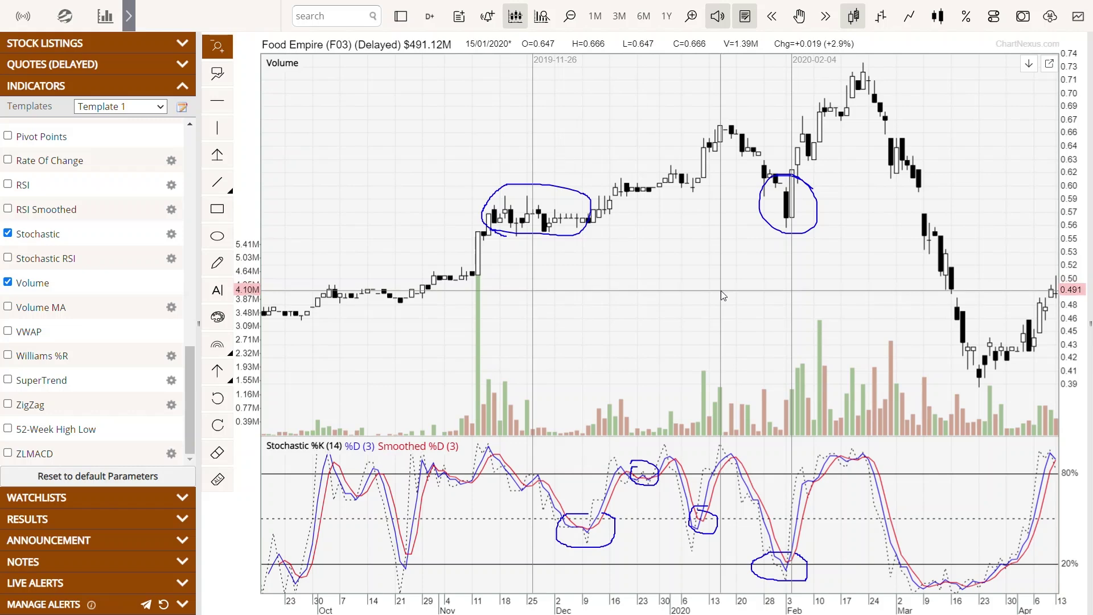
scroll(721, 284, down, 5)
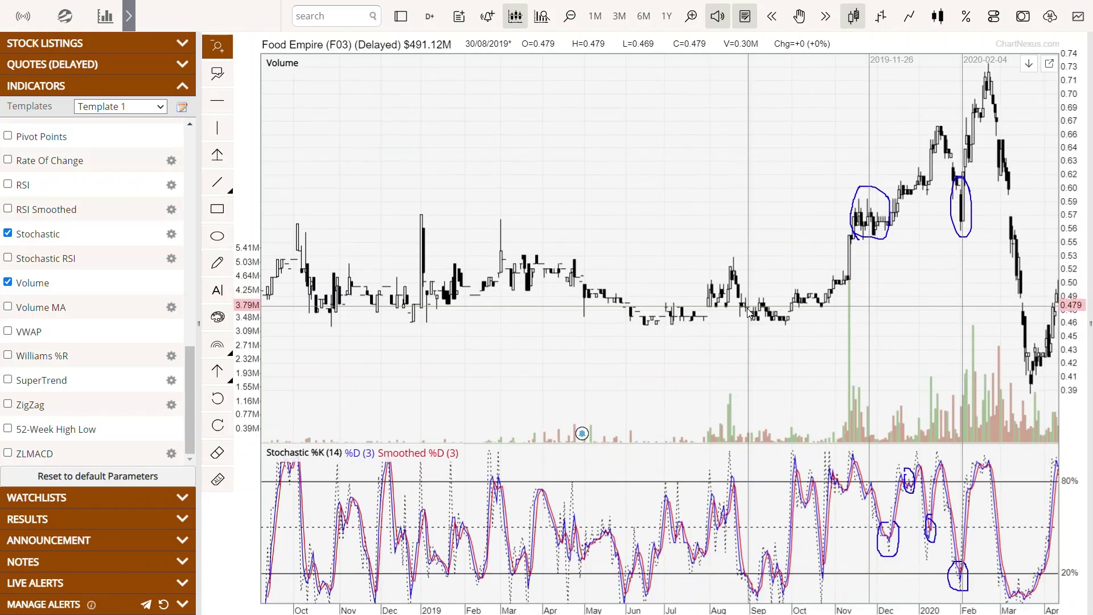
scroll(752, 312, down, 2)
drag(883, 300, 784, 289)
drag(613, 291, 815, 296)
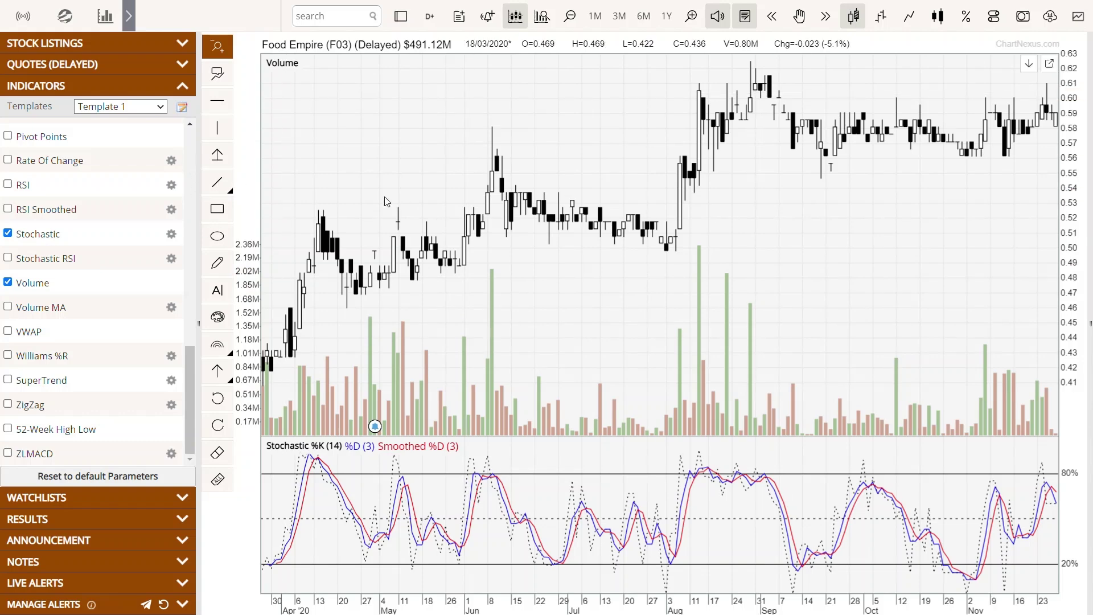
scroll(609, 194, down, 3)
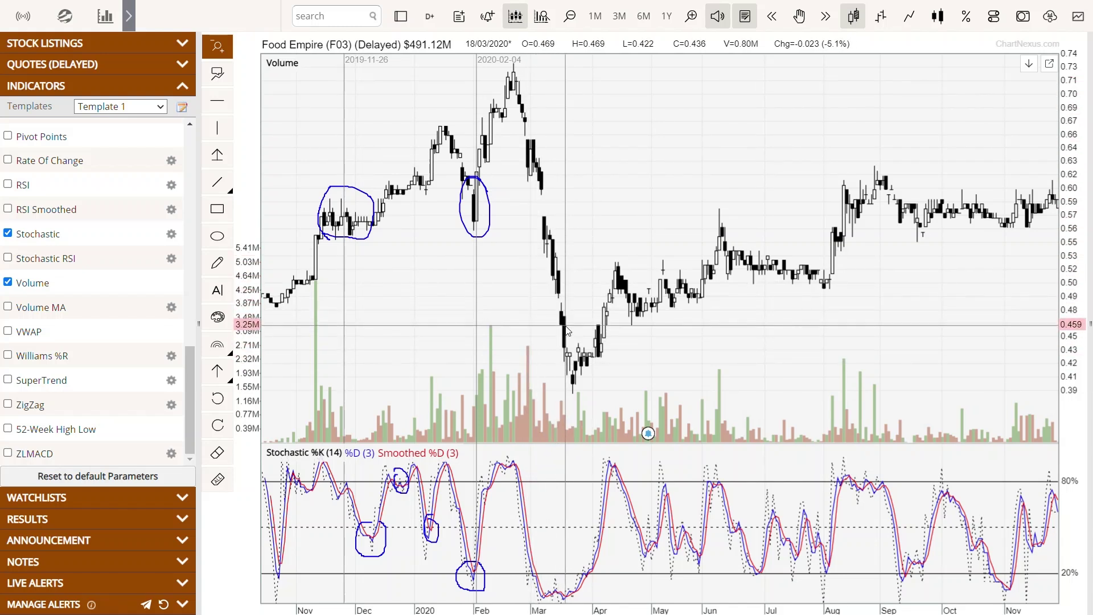
Step: Zoom to mid-March–June, zoom back out, and pan to December 2019 through September 2020
drag(556, 329, 759, 340)
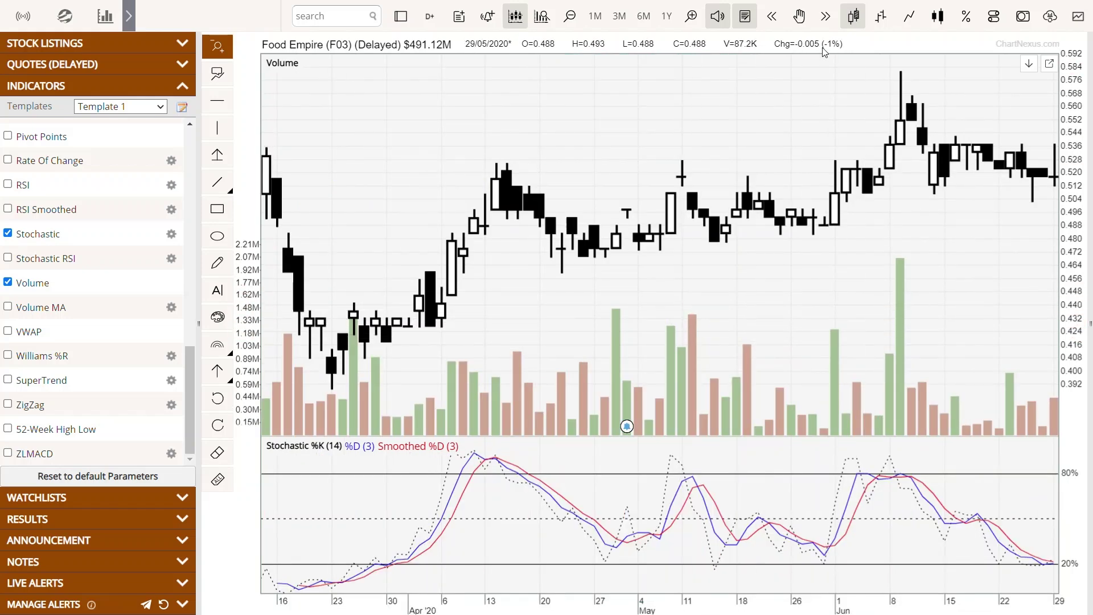
right_click(758, 208)
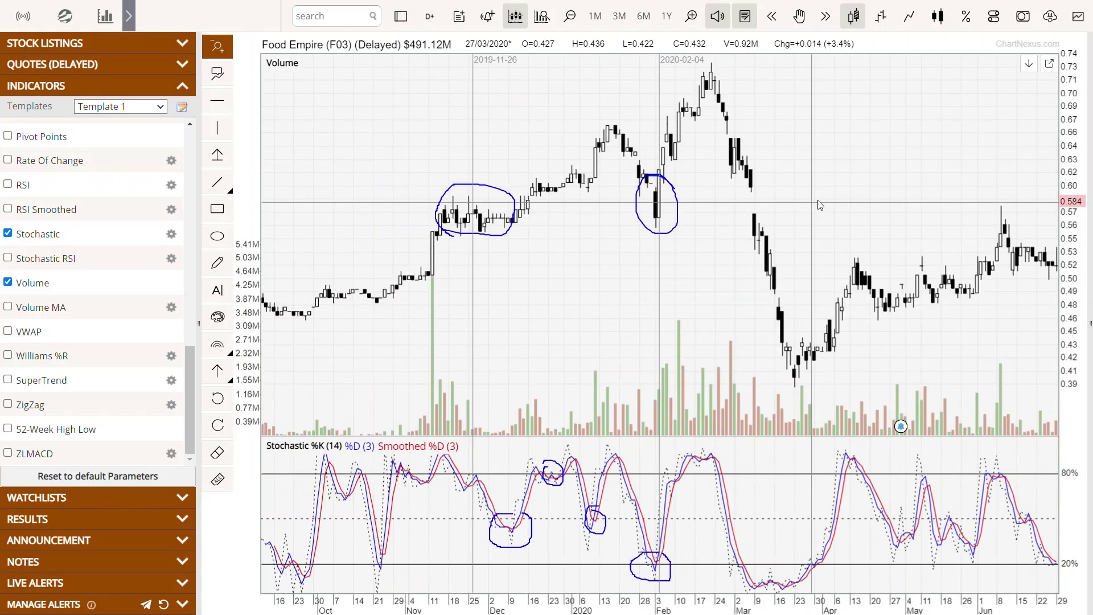
click(802, 16)
drag(797, 196, 563, 167)
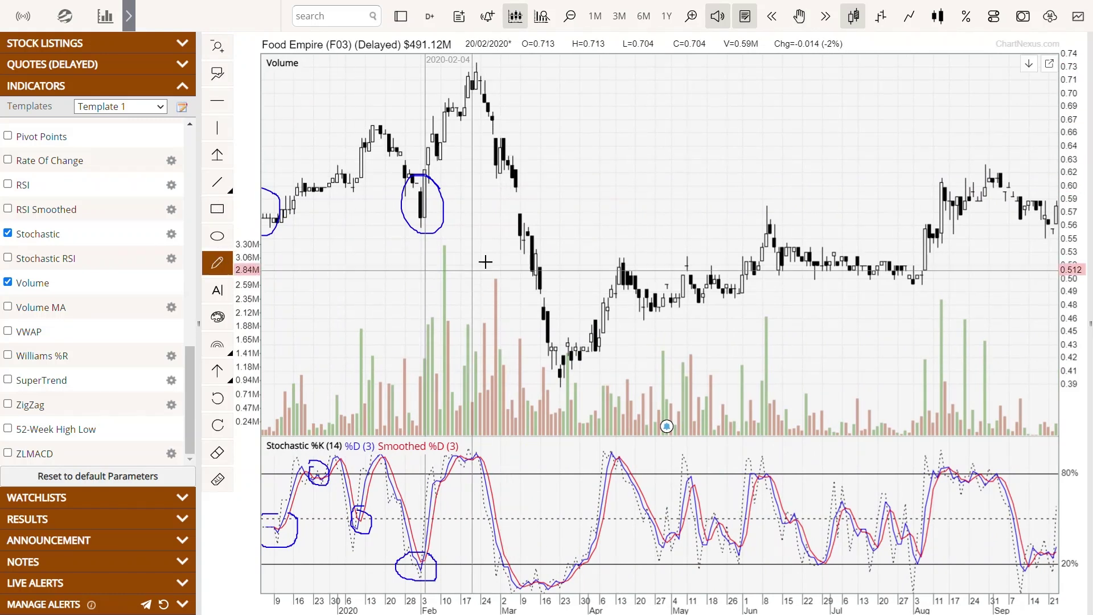
Step: Circle the late-March low, early-April and June peaks, and join them with a swing line
drag(595, 363, 599, 370)
mouse_move(634, 243)
mouse_down()
mouse_move(616, 257)
mouse_move(633, 272)
mouse_up()
mouse_move(758, 206)
mouse_down()
mouse_move(784, 223)
mouse_move(749, 225)
mouse_up()
mouse_move(565, 371)
mouse_down()
mouse_move(606, 273)
mouse_move(653, 307)
mouse_move(760, 227)
mouse_up()
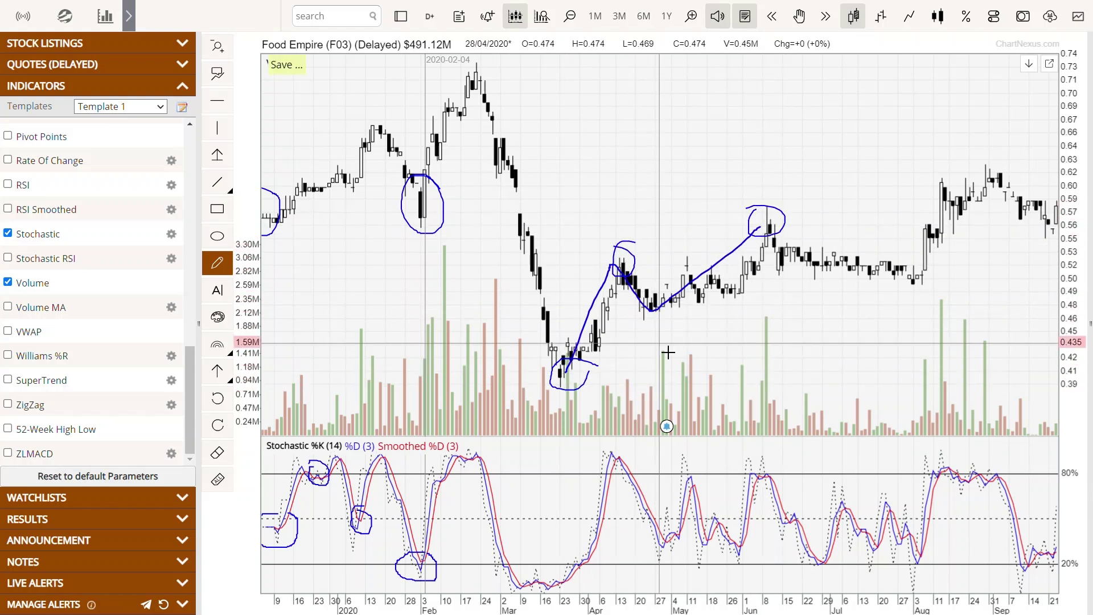
Step: Circle the late-April lows and late-July candles near 0.50, draw a falling June–July line, and zoom to April–September 2020
mouse_move(695, 319)
mouse_down()
mouse_move(690, 339)
mouse_move(688, 298)
mouse_up()
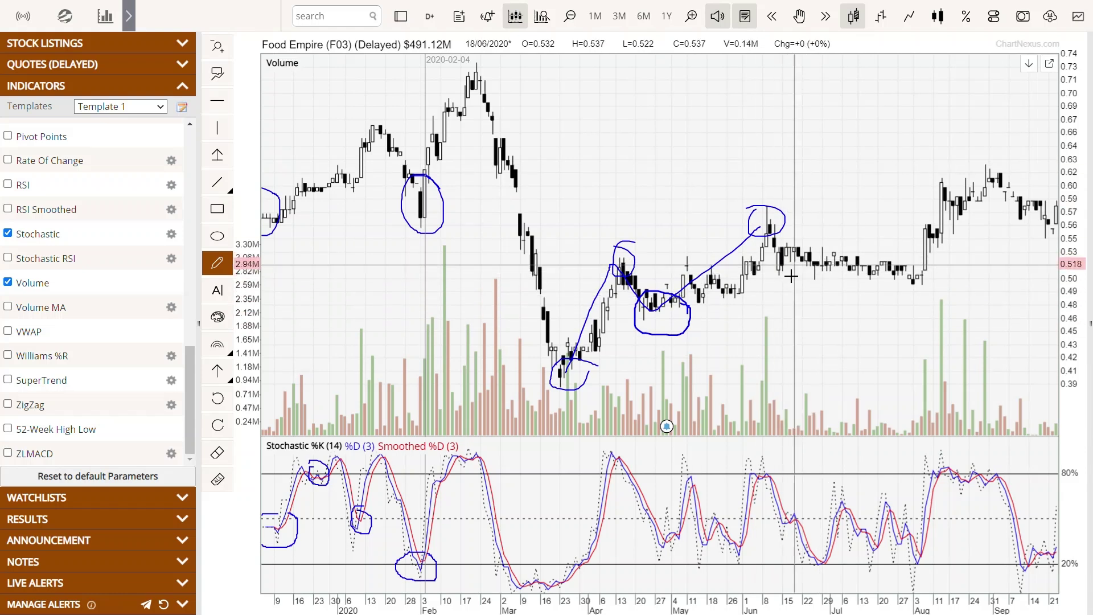
mouse_move(912, 269)
mouse_down()
mouse_move(898, 298)
mouse_move(929, 283)
mouse_move(888, 253)
mouse_move(808, 250)
mouse_move(799, 290)
mouse_move(925, 297)
mouse_move(925, 252)
mouse_move(844, 249)
mouse_up()
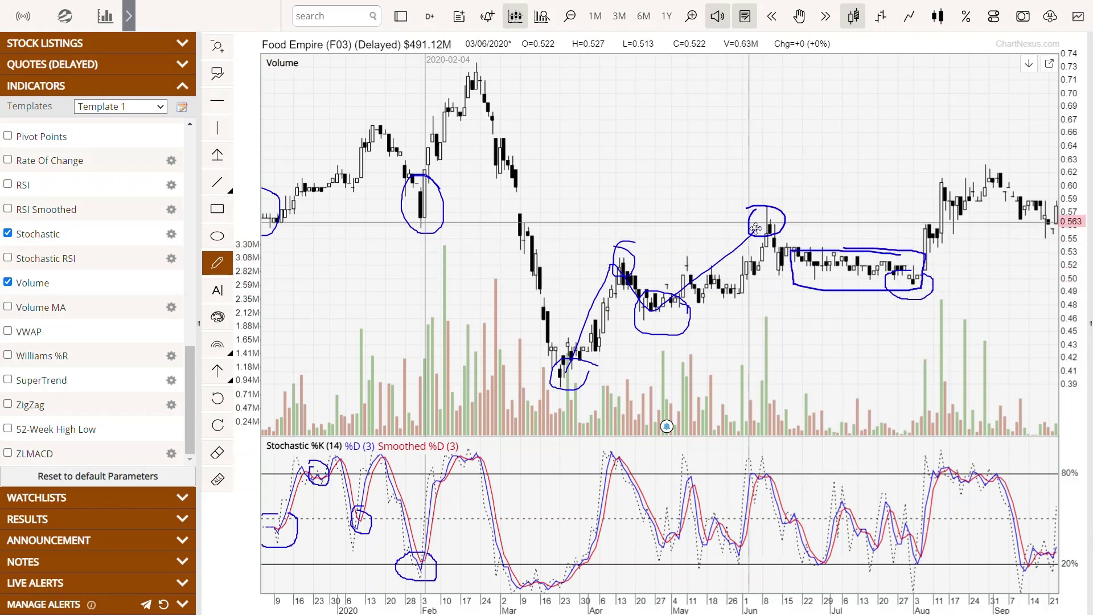
drag(777, 233, 841, 270)
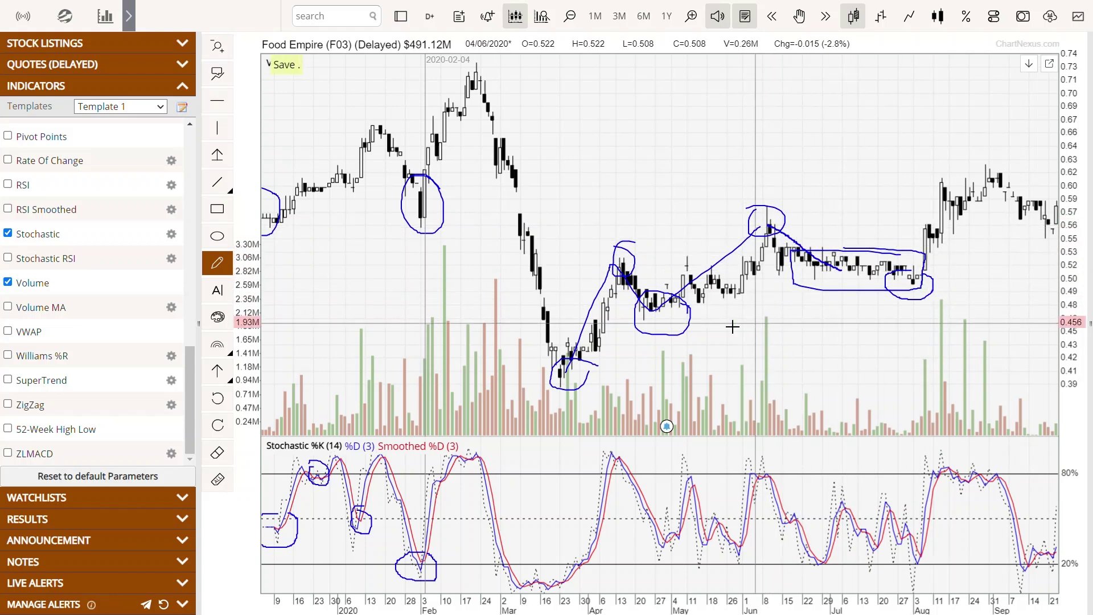
click(218, 46)
mouse_move(565, 287)
mouse_down()
mouse_move(592, 178)
mouse_move(1016, 222)
mouse_up()
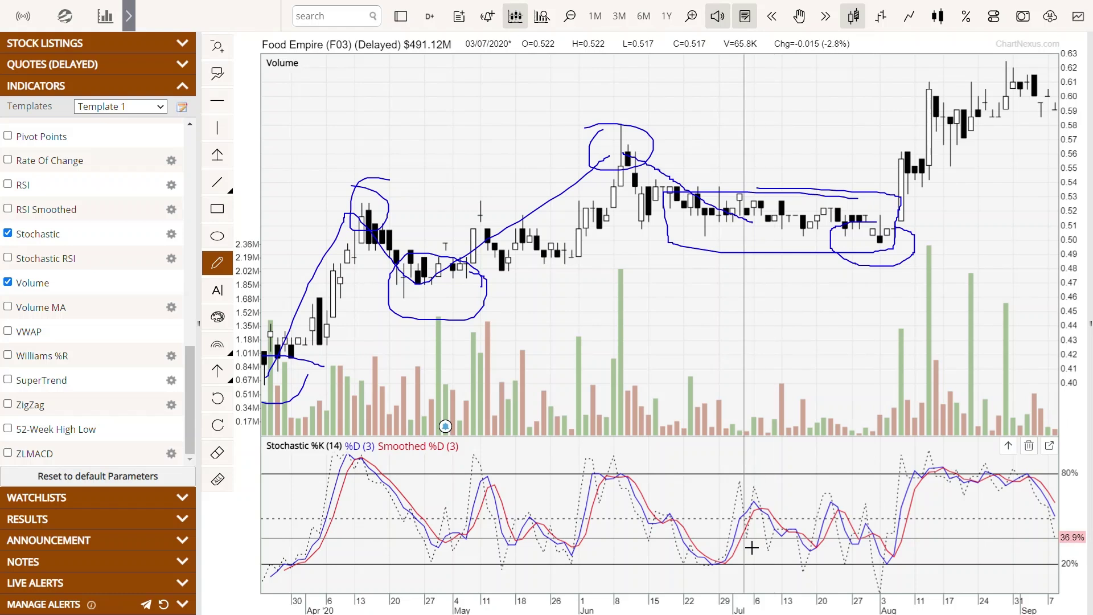
Step: Circle the stochastic lows near 29 June, 20 July and 3 August, then pan into late October
drag(723, 563, 720, 556)
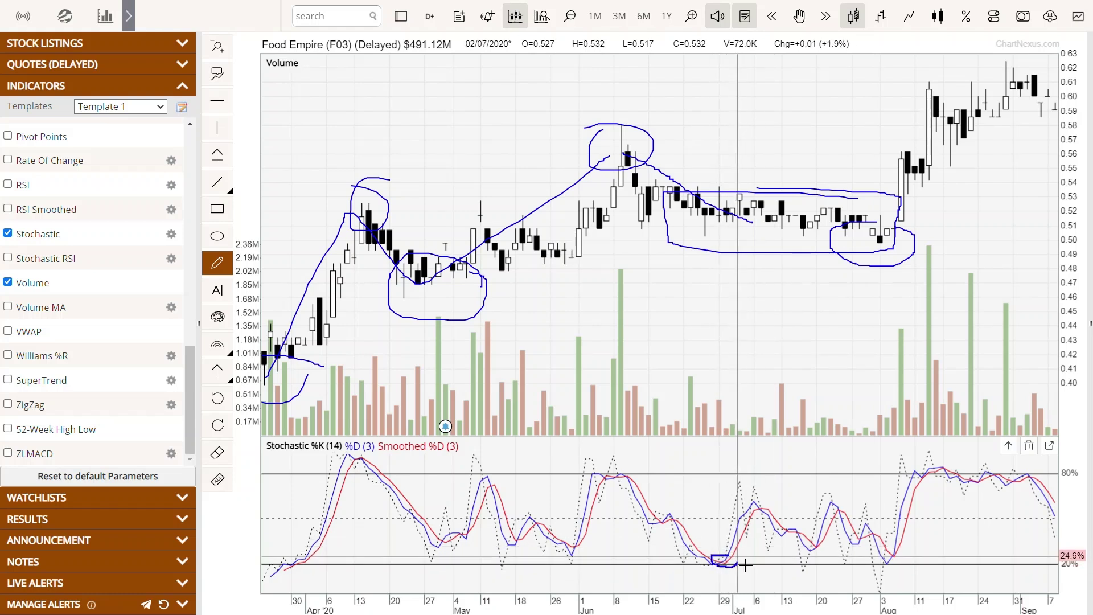
drag(811, 541, 896, 548)
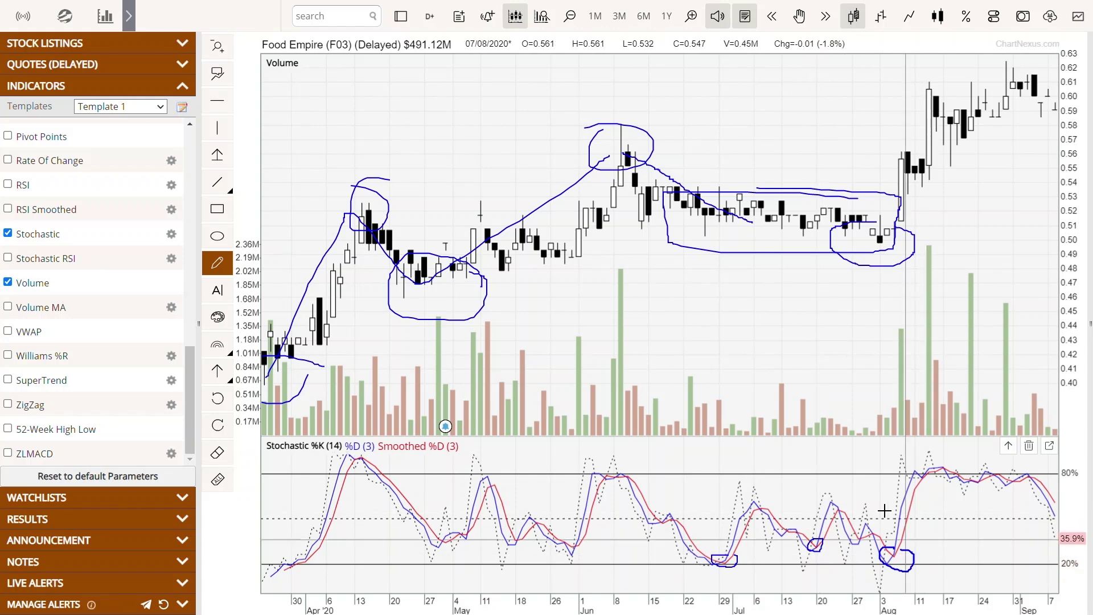
key(Escape)
click(799, 17)
drag(958, 239, 593, 246)
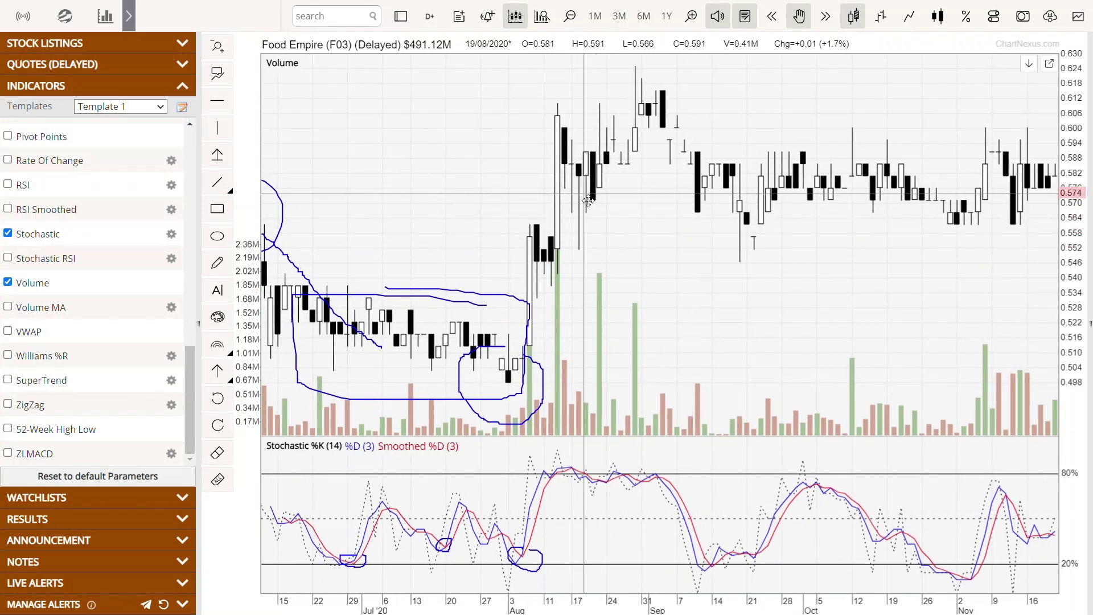
Step: Pan the chart forward through December into January 2021
click(217, 264)
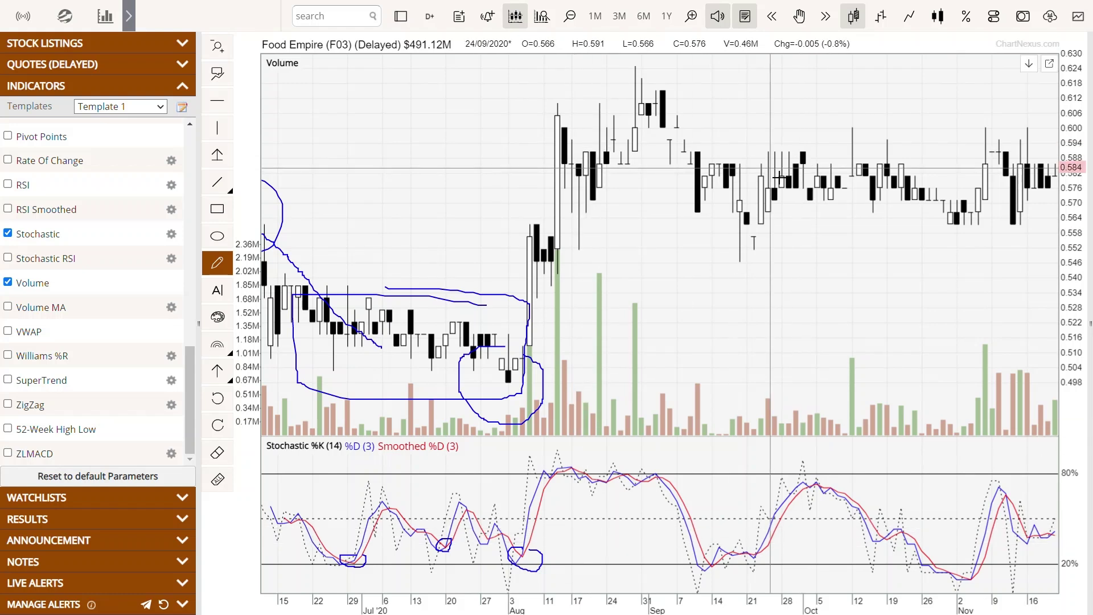
click(798, 16)
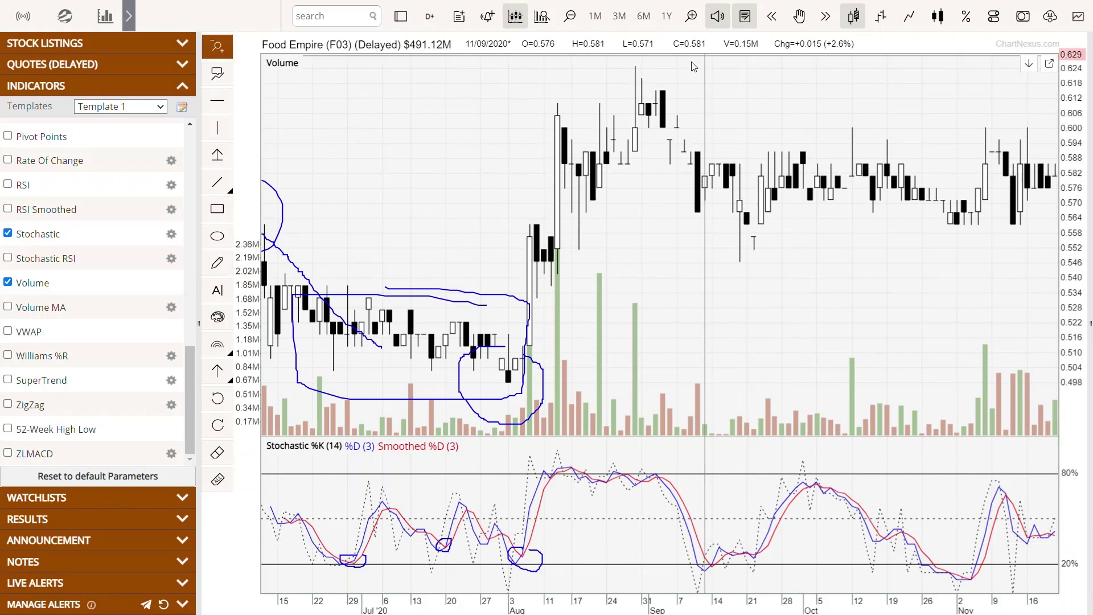
drag(861, 237, 790, 235)
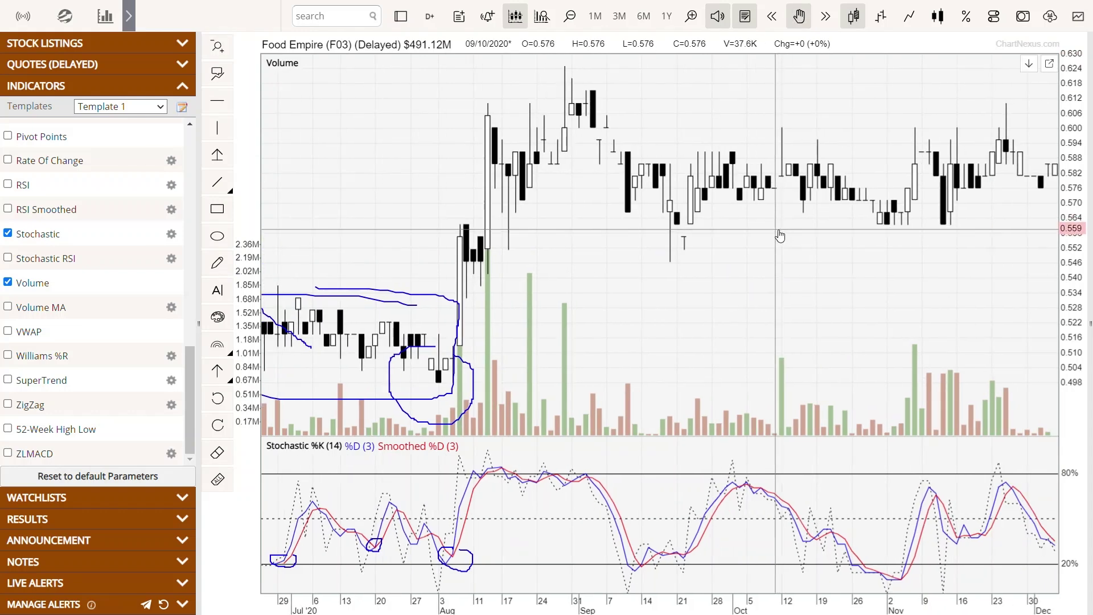
drag(909, 249, 755, 248)
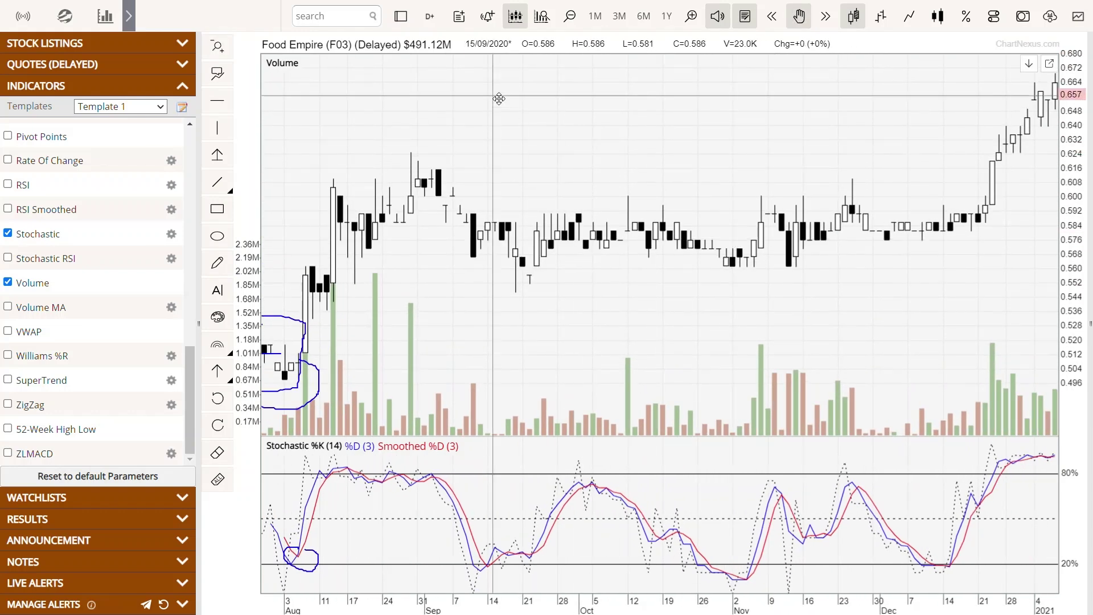
Step: Circle the 14 Sep and early-November stochastic lows and draw lines along the September–December price lows and highs
click(220, 262)
mouse_move(505, 568)
mouse_down()
mouse_move(478, 578)
mouse_move(500, 562)
mouse_up()
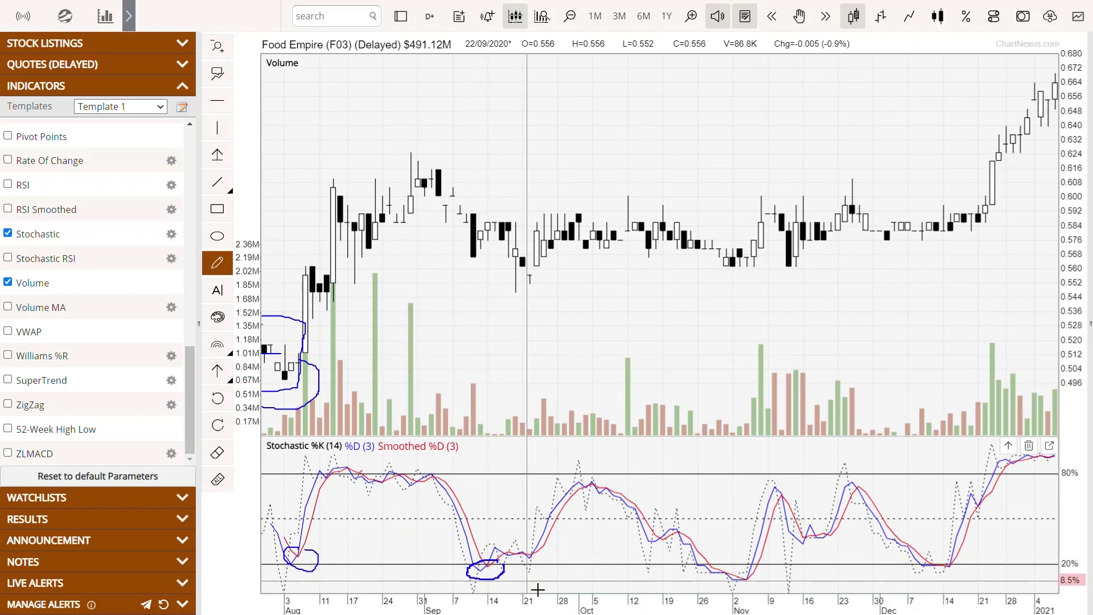
mouse_move(761, 562)
mouse_down()
mouse_move(707, 592)
mouse_move(766, 581)
mouse_up()
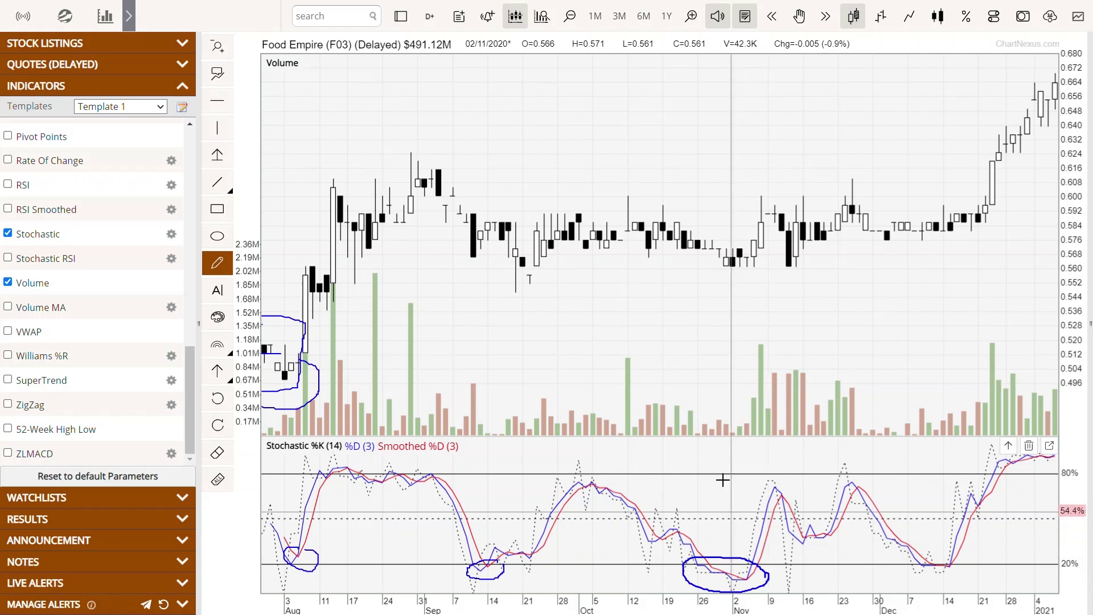
drag(417, 272, 758, 276)
mouse_move(386, 170)
mouse_down()
mouse_move(746, 203)
mouse_move(947, 198)
mouse_up()
scroll(631, 310, down, 5)
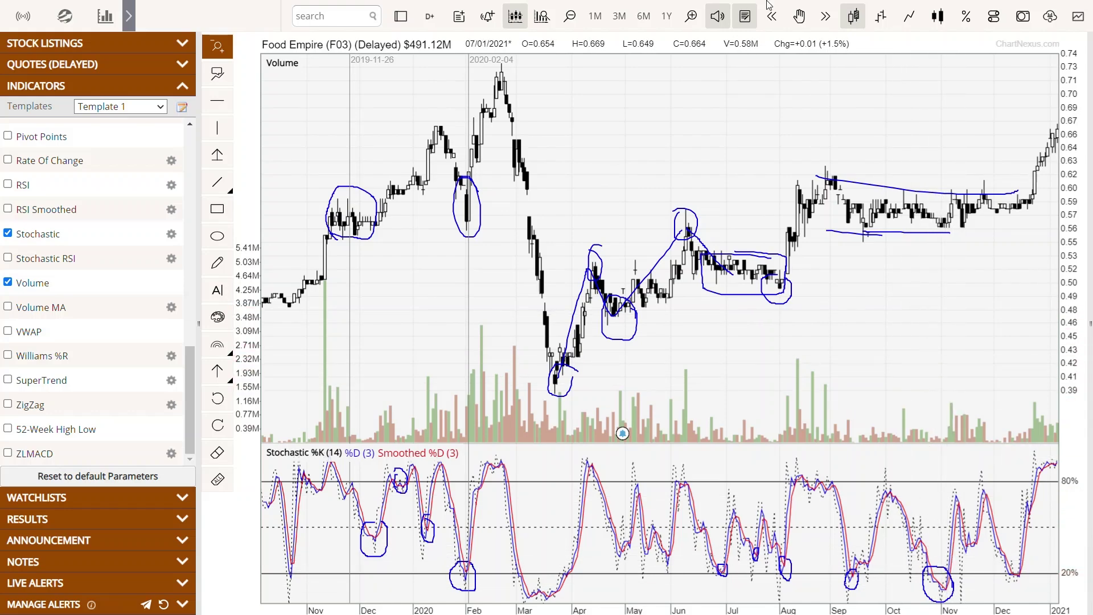
Step: Pan through July 2021 and circle the December and early-February stochastic lows
click(801, 17)
drag(979, 267, 760, 275)
drag(918, 275, 808, 217)
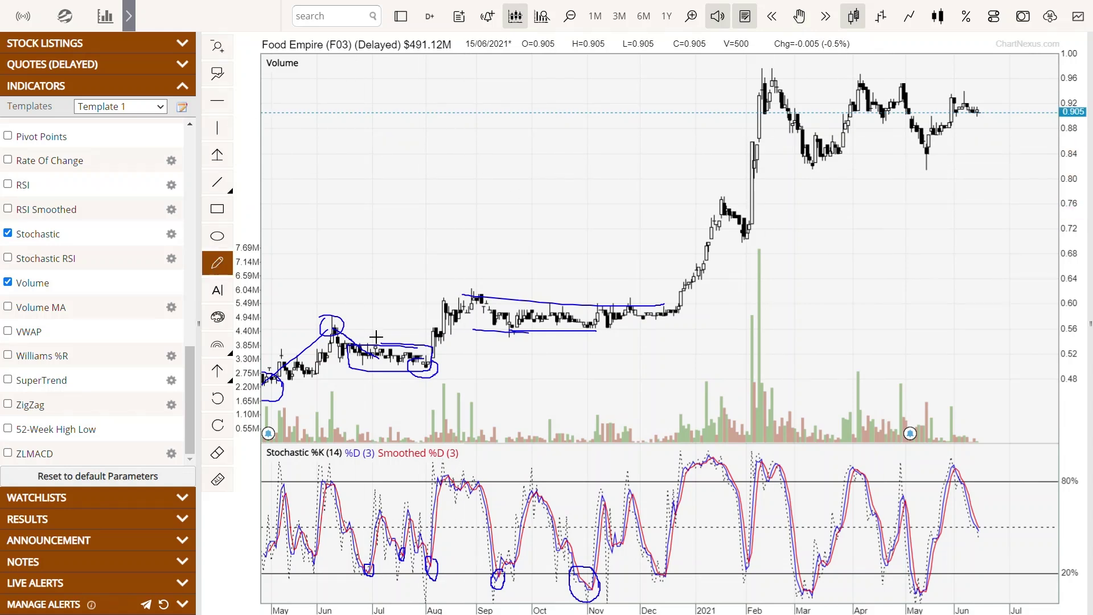
drag(642, 581, 649, 580)
drag(744, 565, 754, 550)
Step: Undo an accidental trendline move, then circle the early-December consolidation and late-January price dip
drag(665, 306, 670, 331)
key(ctrl+z)
drag(643, 293, 669, 328)
drag(755, 224, 733, 215)
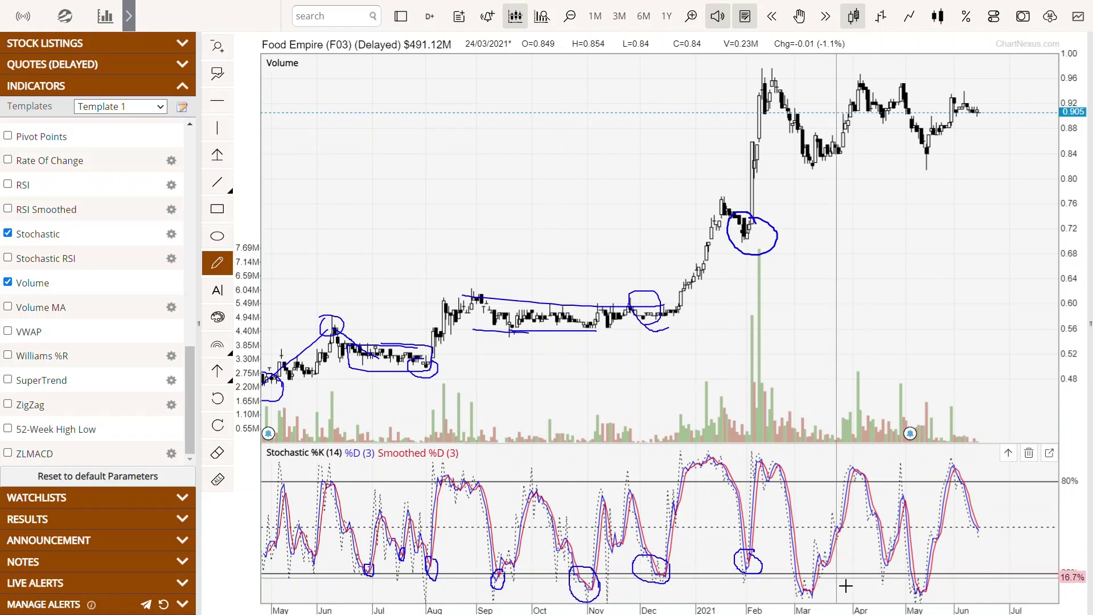
Step: Circle the March and May stochastic lows and draw lines under March–June lows and across February–April highs
mouse_move(836, 572)
mouse_down()
mouse_move(791, 591)
mouse_move(832, 586)
mouse_up()
mouse_move(937, 567)
mouse_down()
mouse_move(909, 598)
mouse_move(939, 591)
mouse_up()
drag(788, 168, 993, 187)
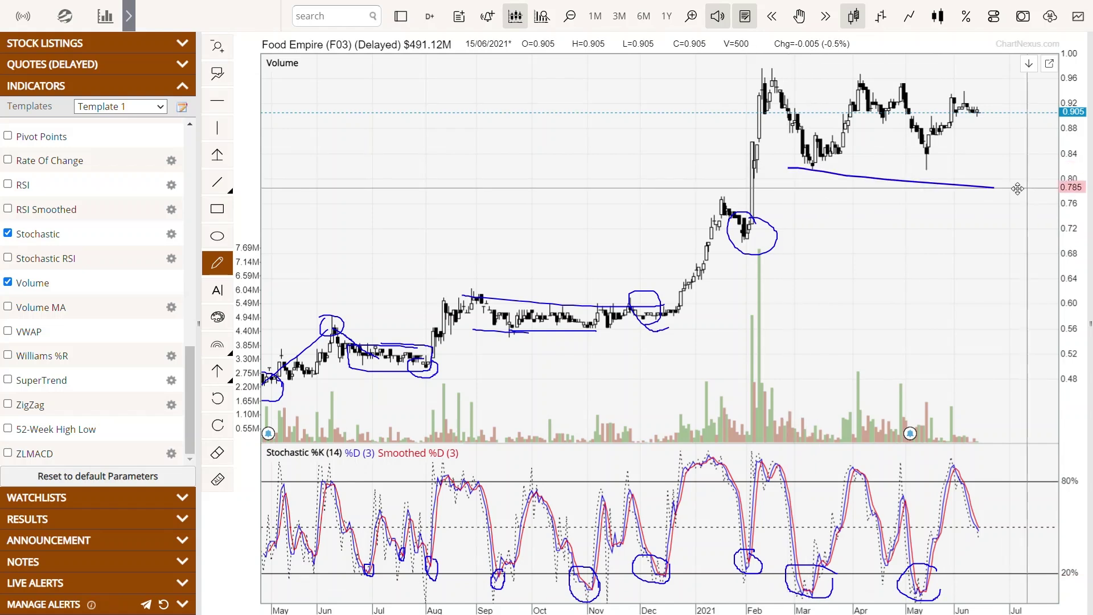
drag(766, 73, 889, 77)
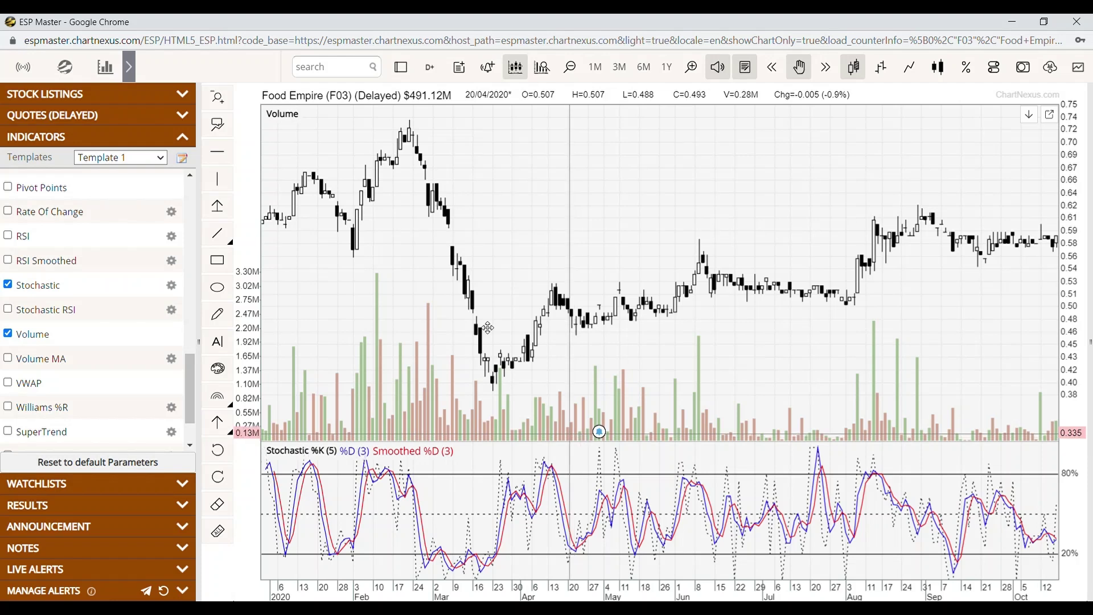
Step: Sketch trial lines: a rising line under March–July price lows and two falling lines on the stochastic
click(216, 97)
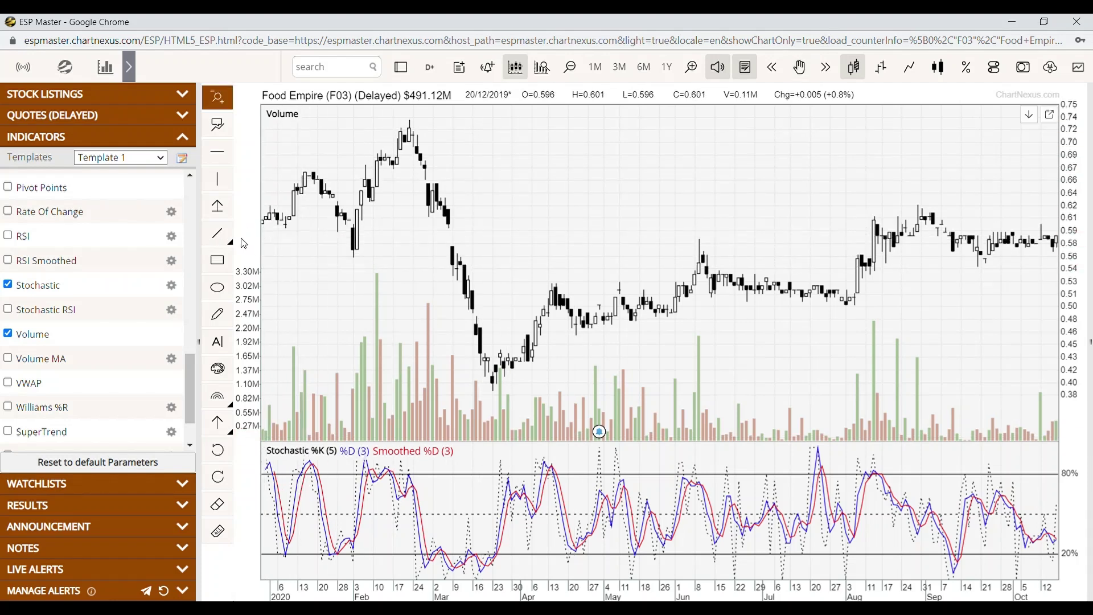
click(217, 314)
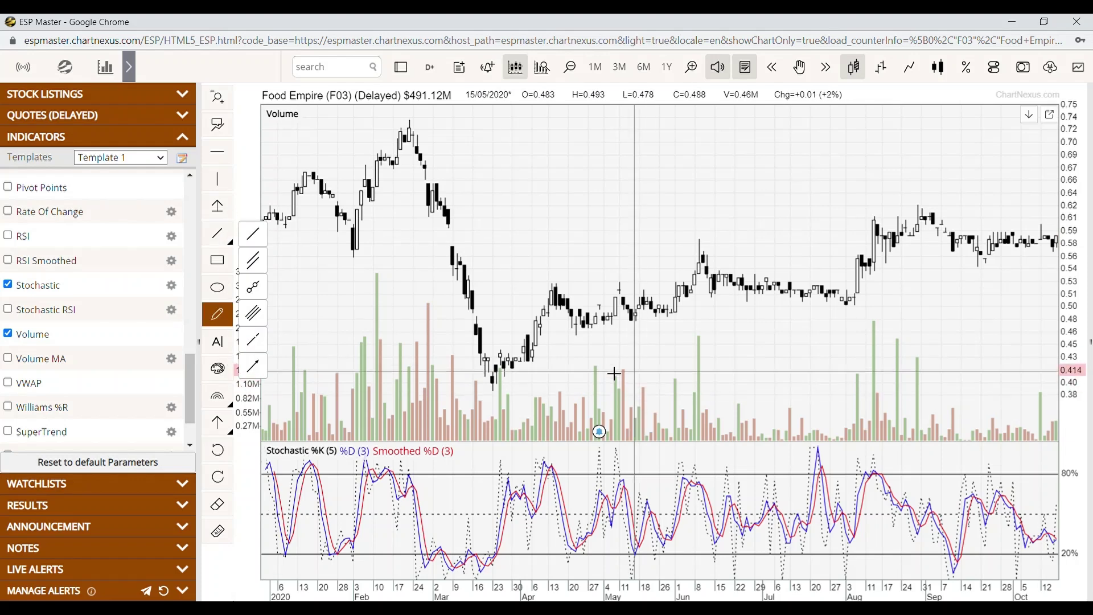
drag(496, 386, 831, 302)
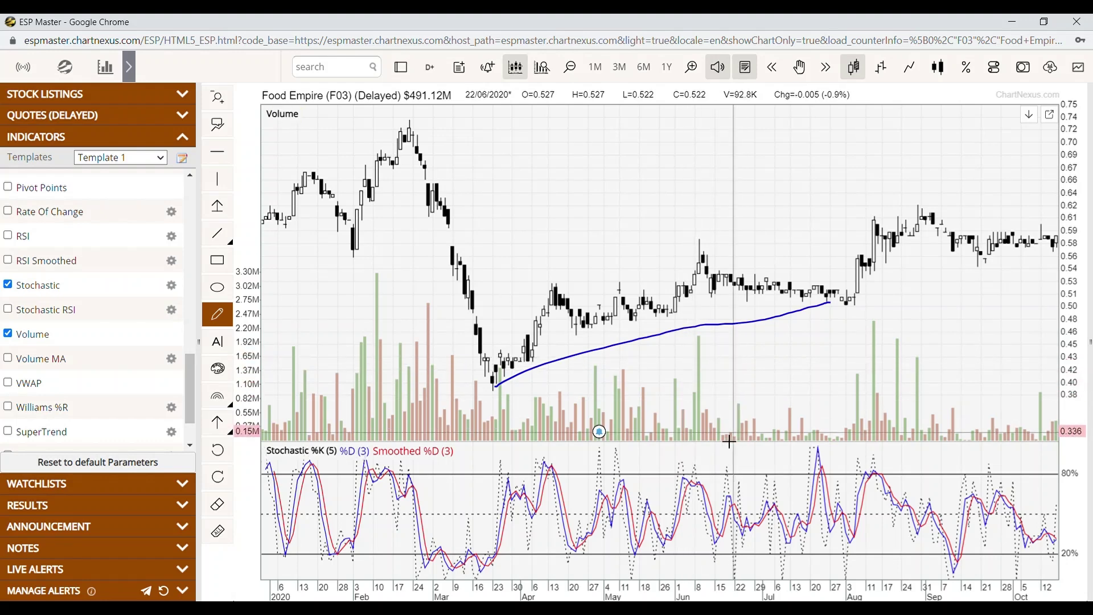
drag(540, 458, 668, 514)
drag(683, 473, 769, 501)
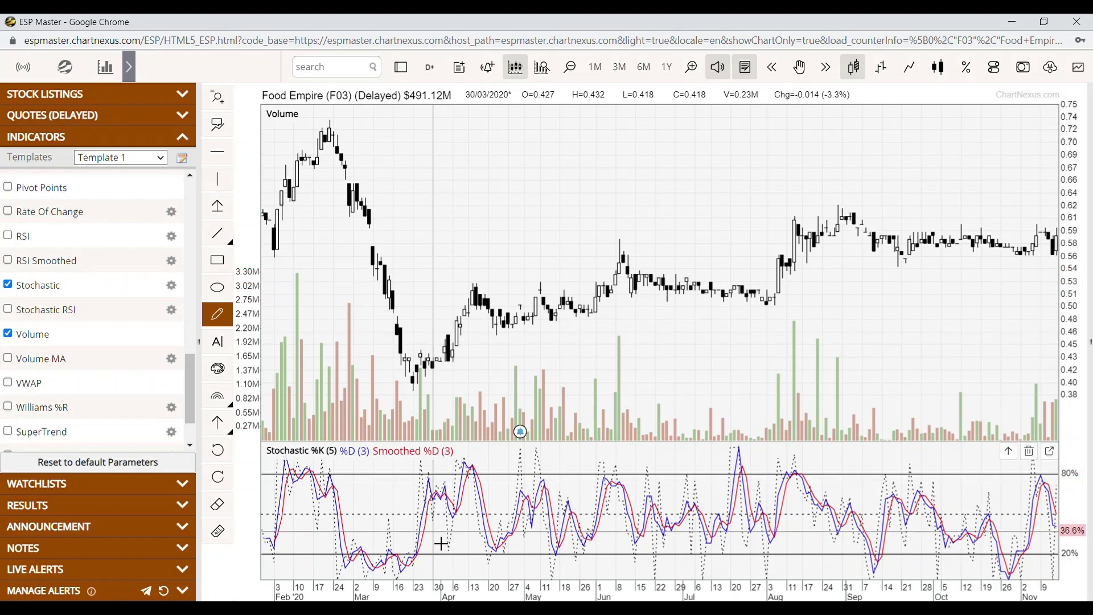
Step: Circle the stochastic trough near 23 March and bring up the Stochastic settings (K 5, D 3)
mouse_move(429, 559)
mouse_down()
mouse_move(422, 574)
mouse_move(400, 561)
mouse_move(411, 545)
mouse_move(424, 550)
mouse_up()
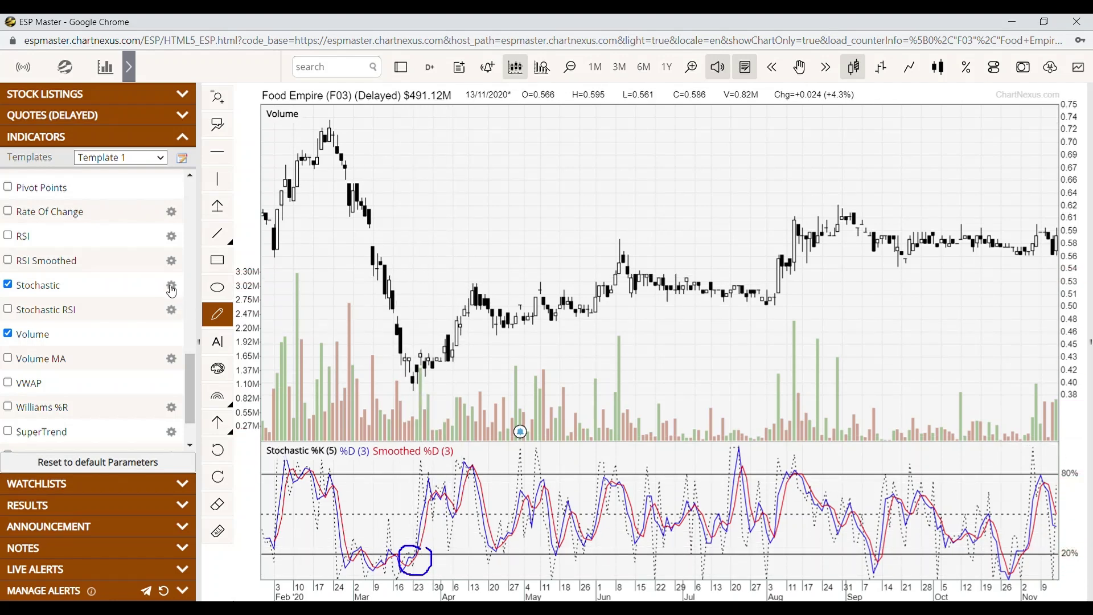
click(171, 287)
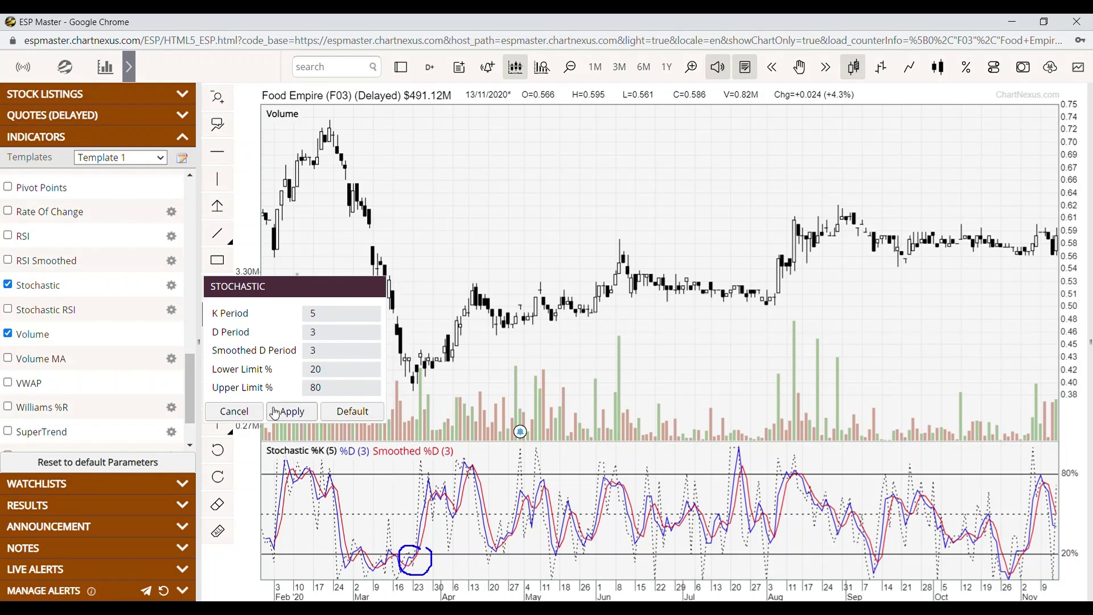
Step: Apply the Stochastic settings unchanged, mark the April stochastic peaks and May trough, then erase every drawing
click(234, 411)
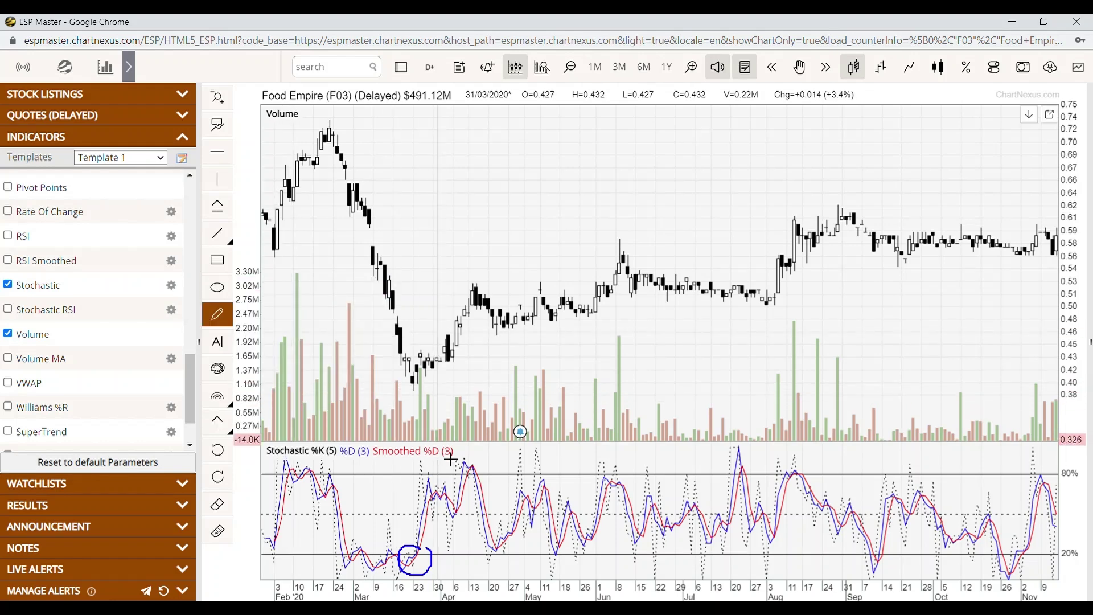
mouse_move(481, 476)
mouse_down()
mouse_move(449, 464)
mouse_move(517, 452)
mouse_move(566, 461)
mouse_move(569, 473)
mouse_move(529, 473)
mouse_up()
mouse_move(487, 563)
mouse_down()
mouse_move(515, 541)
mouse_move(581, 572)
mouse_move(490, 567)
mouse_up()
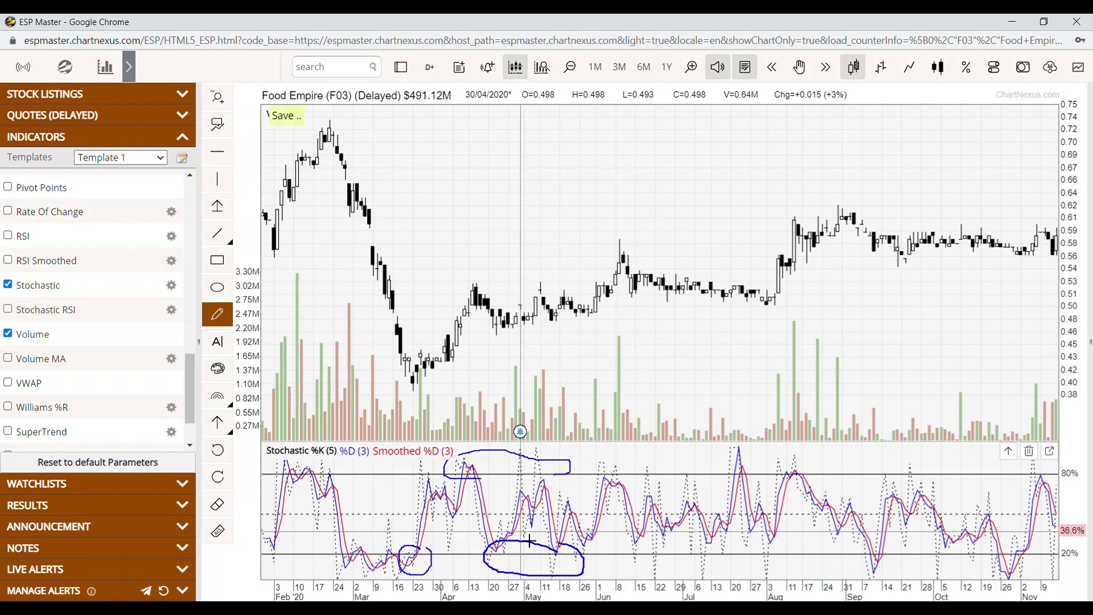
click(218, 531)
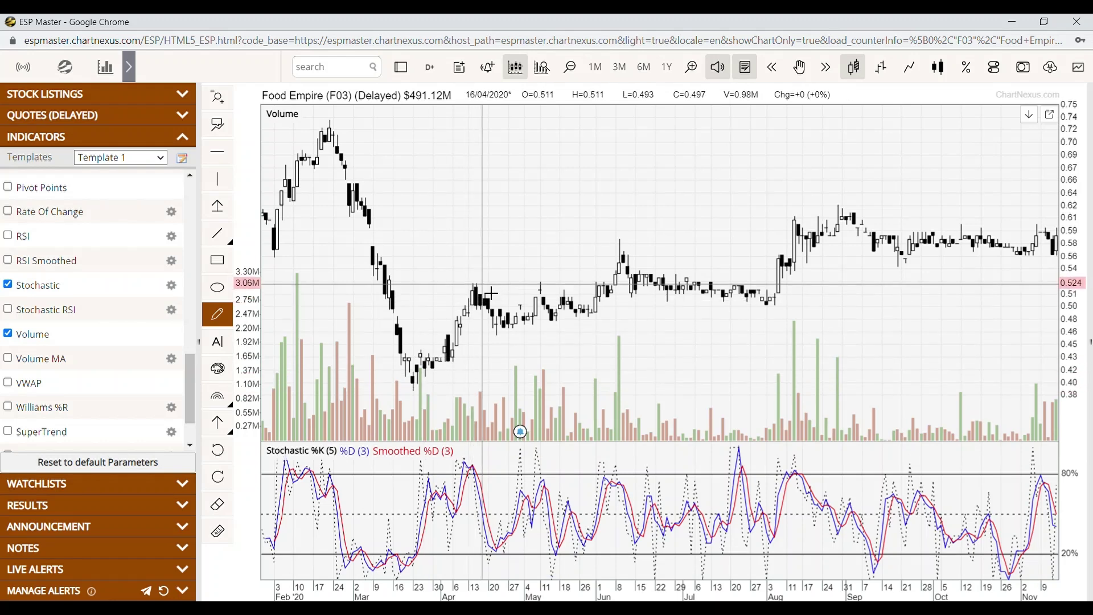
Step: Sketch short strokes, then a rising line under March–June price lows and a falling line over April–May stochastic peaks
drag(478, 285, 508, 313)
drag(497, 556, 527, 536)
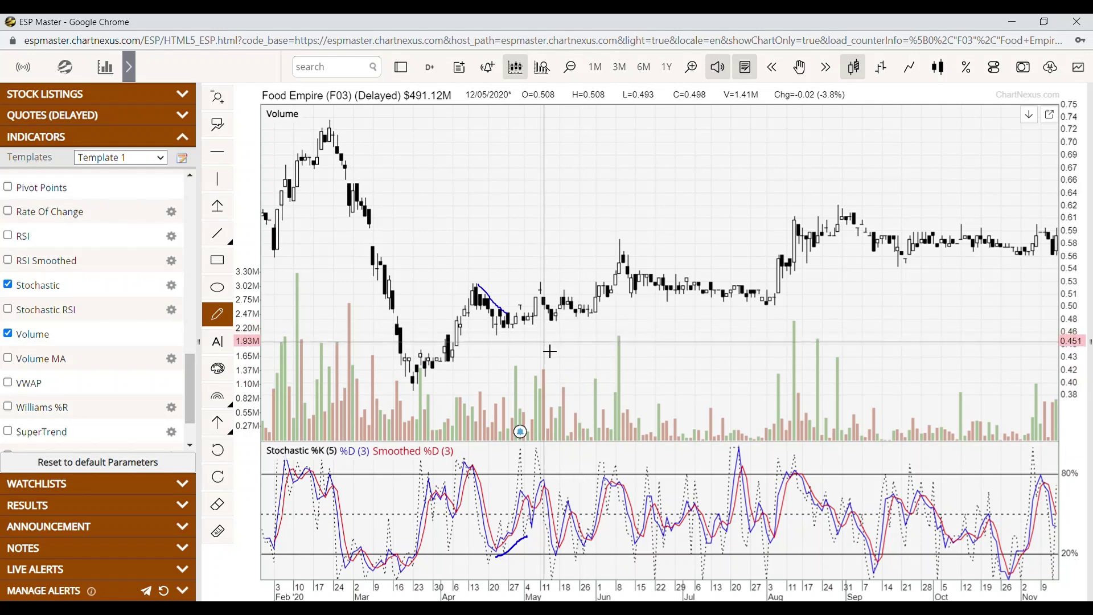
drag(413, 387, 607, 319)
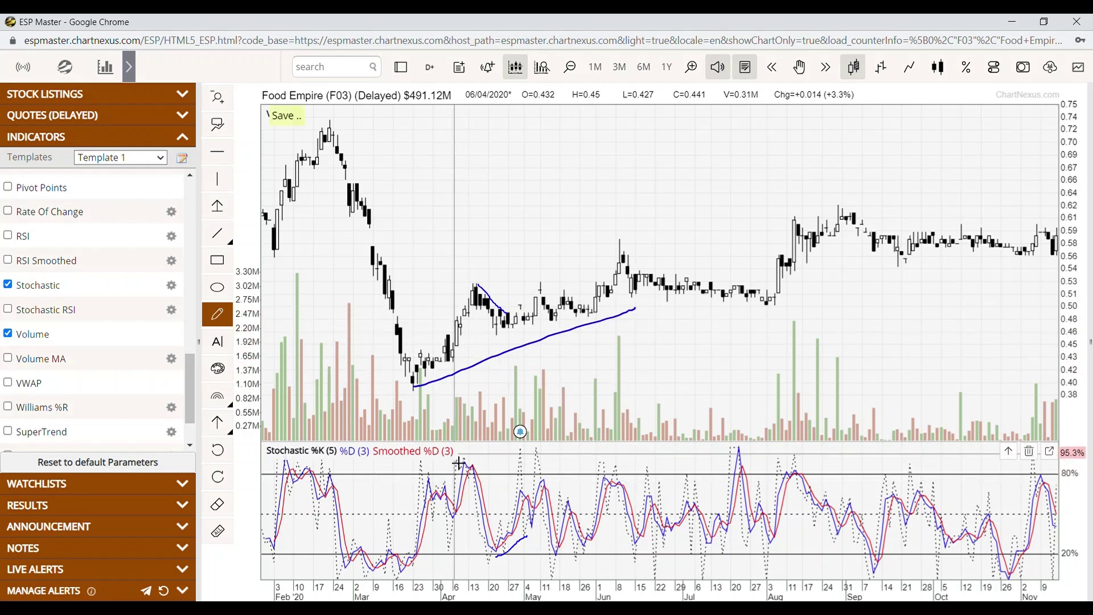
drag(460, 450, 590, 495)
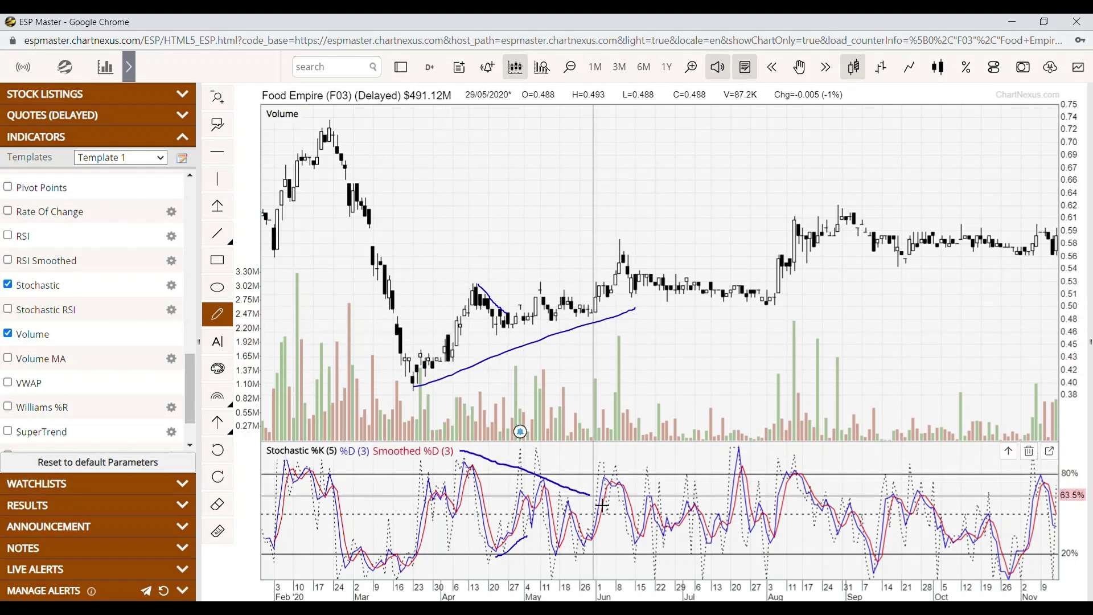